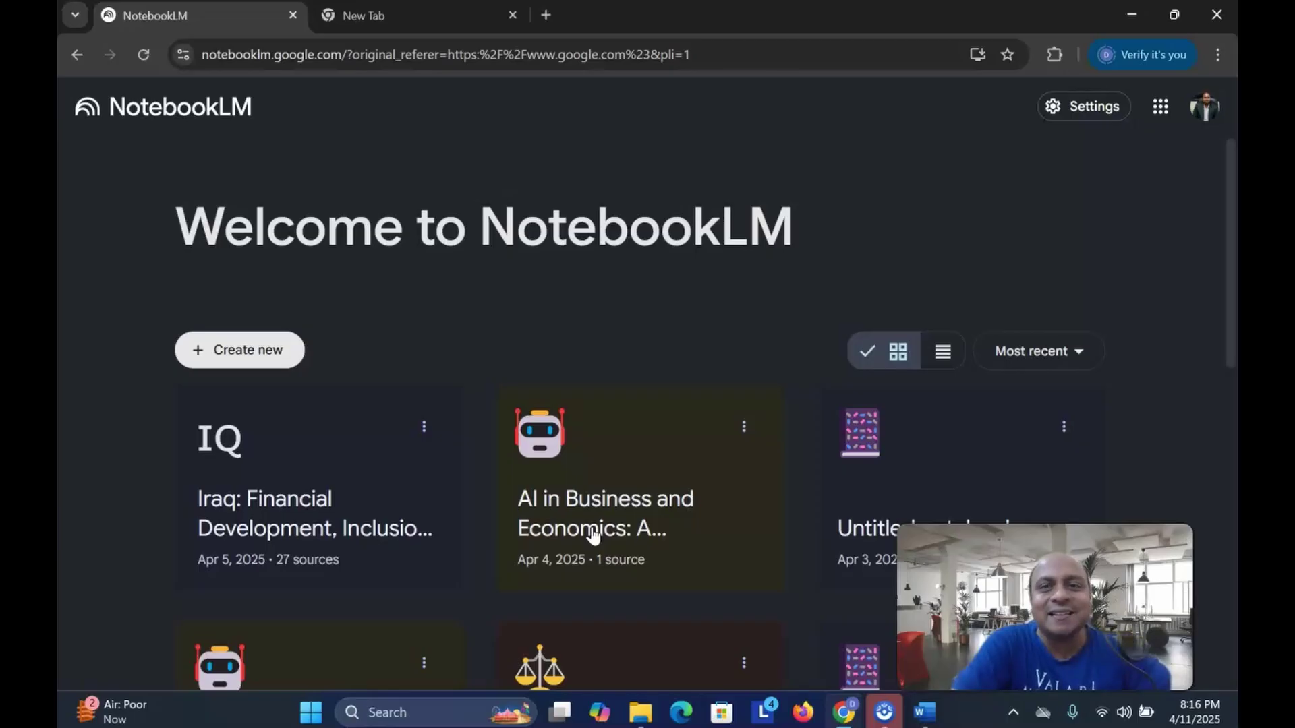
# Create a new untitled NotebookLM notebook so the Add sources dialog appears
pyautogui.click(575, 555)
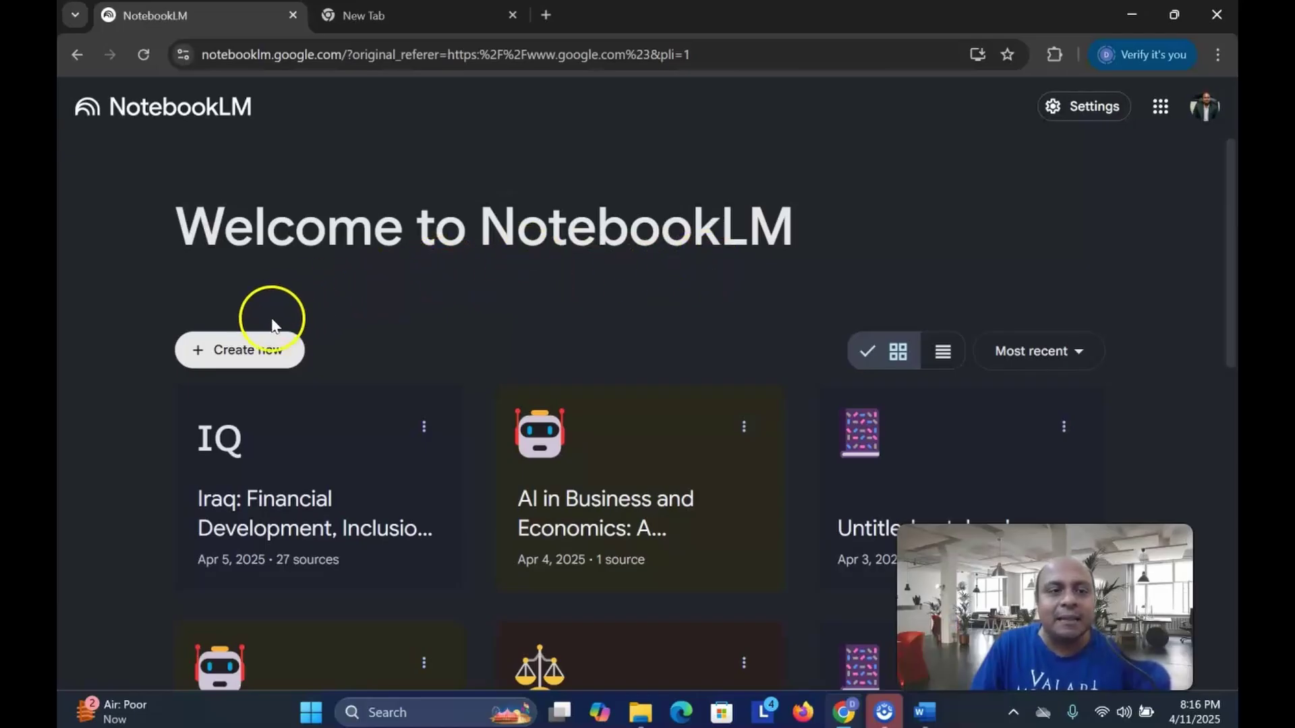
pyautogui.click(242, 355)
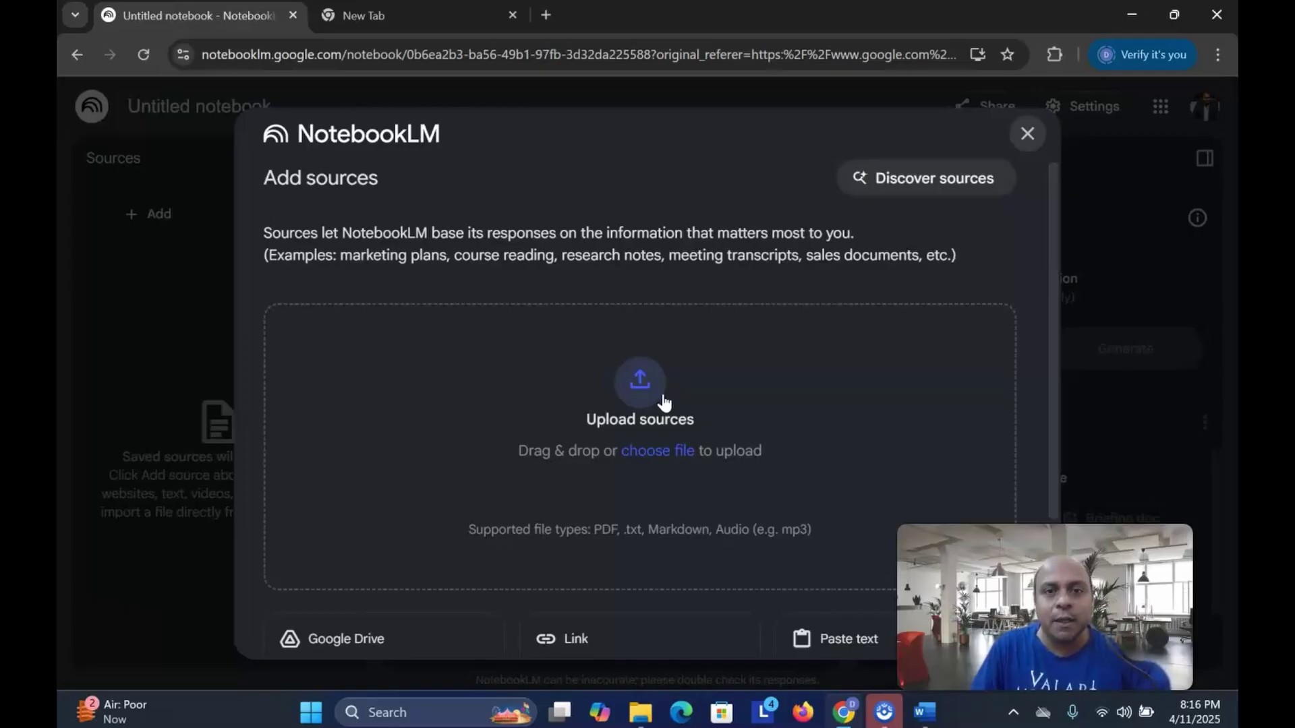
# Upload all 27 PDFs from Downloads > Meta analysis 27 papers as notebook sources
pyautogui.click(638, 383)
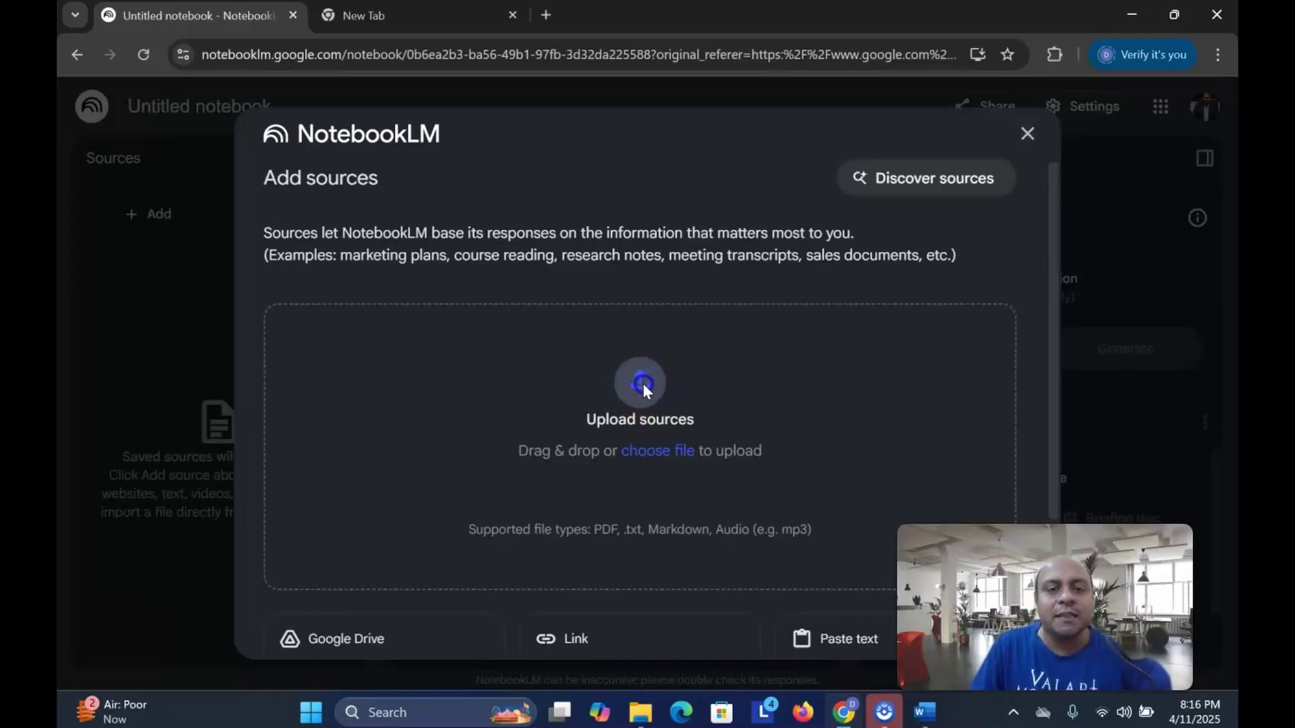
pyautogui.click(147, 205)
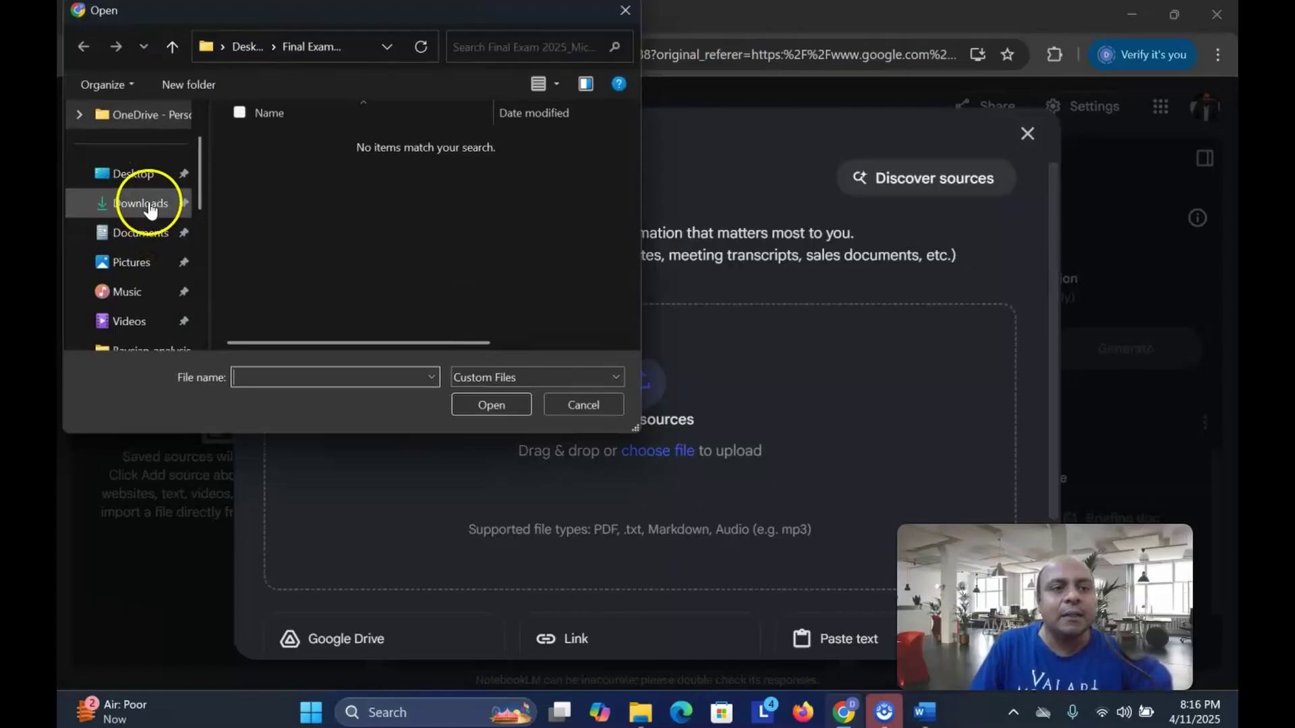
pyautogui.scroll(-2, 321, 197)
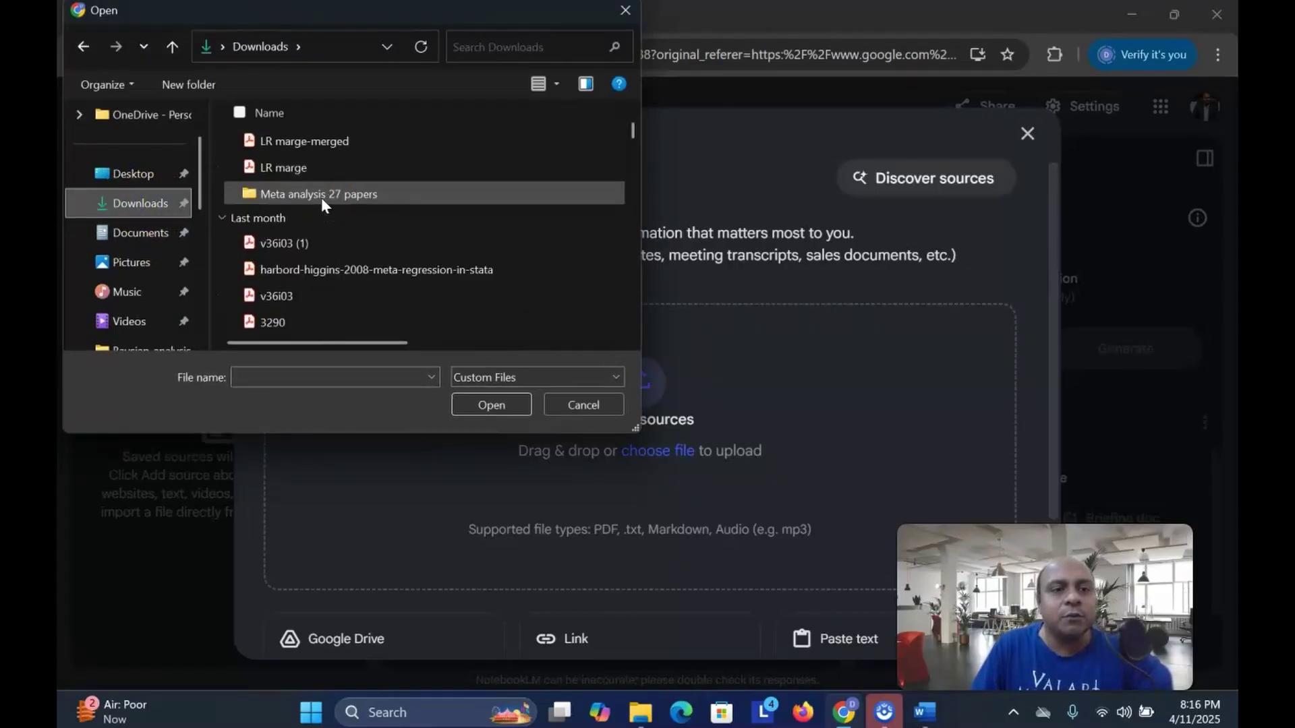
pyautogui.doubleClick(321, 197)
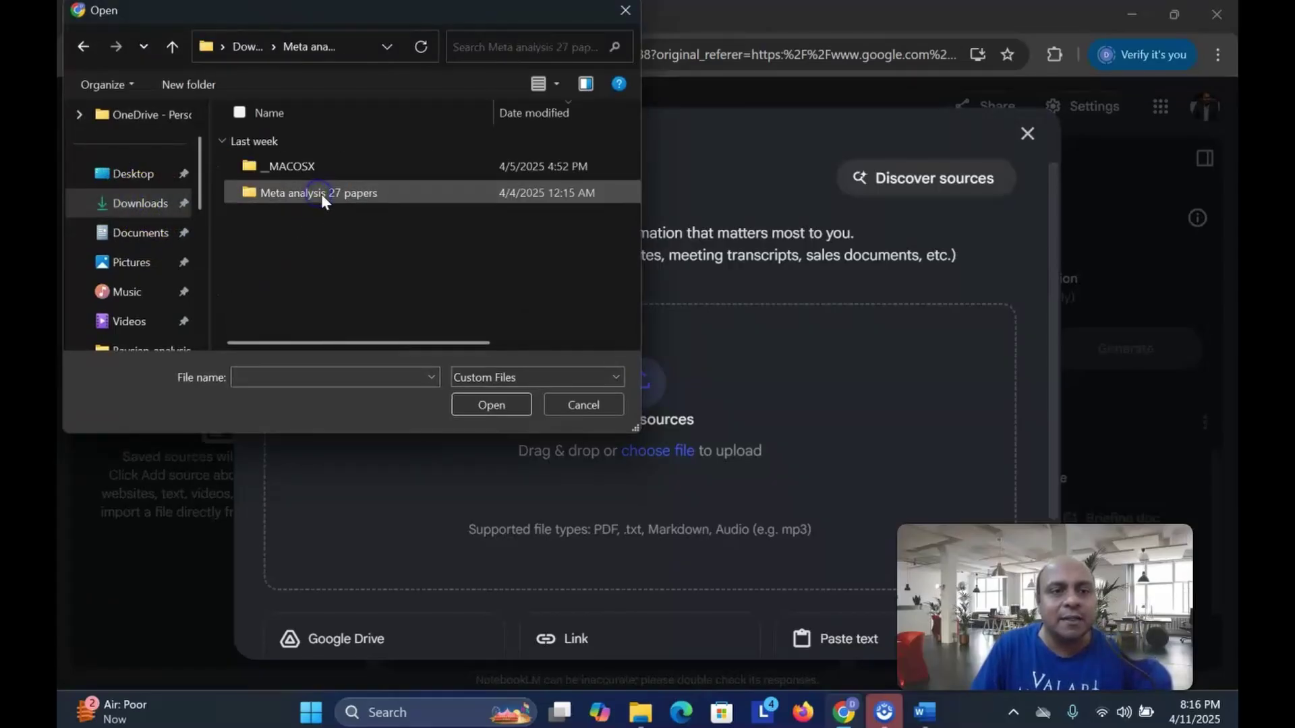
pyautogui.doubleClick(323, 195)
pyautogui.scroll(-5, 312, 166)
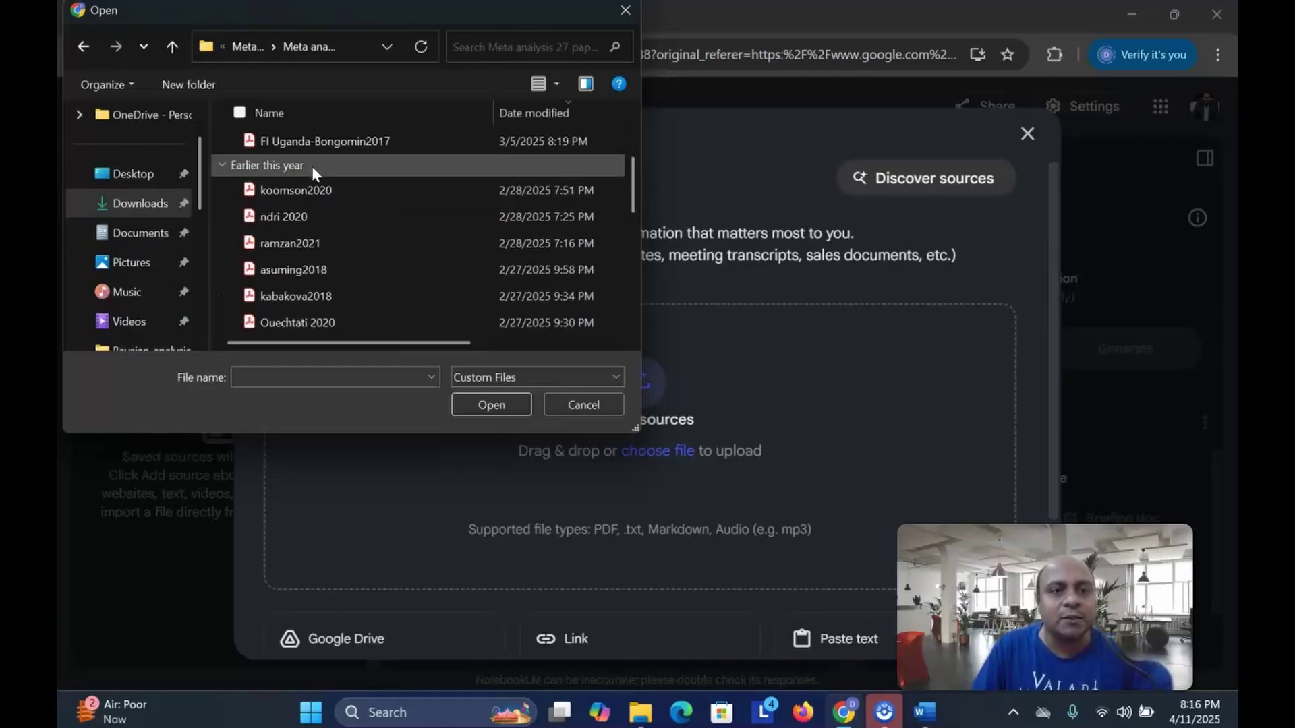
pyautogui.scroll(10, 316, 177)
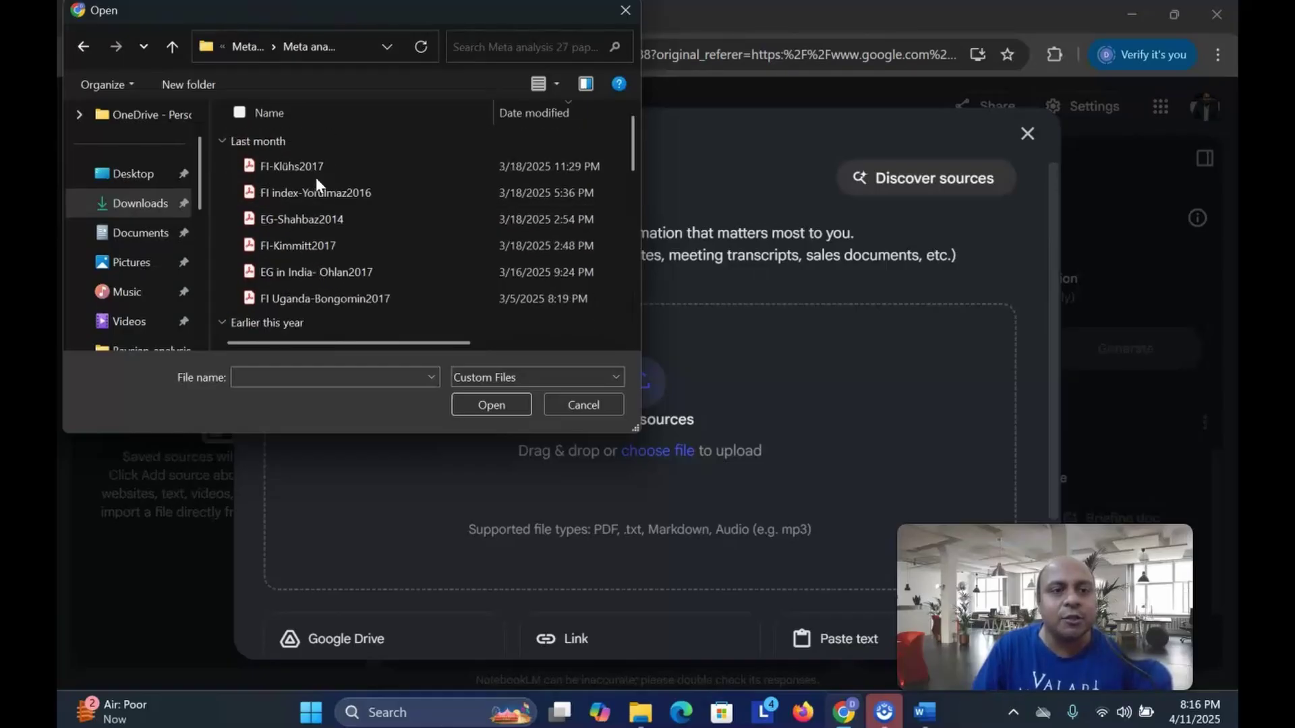
pyautogui.click(314, 168)
pyautogui.hotkey('ctrl', 'a')
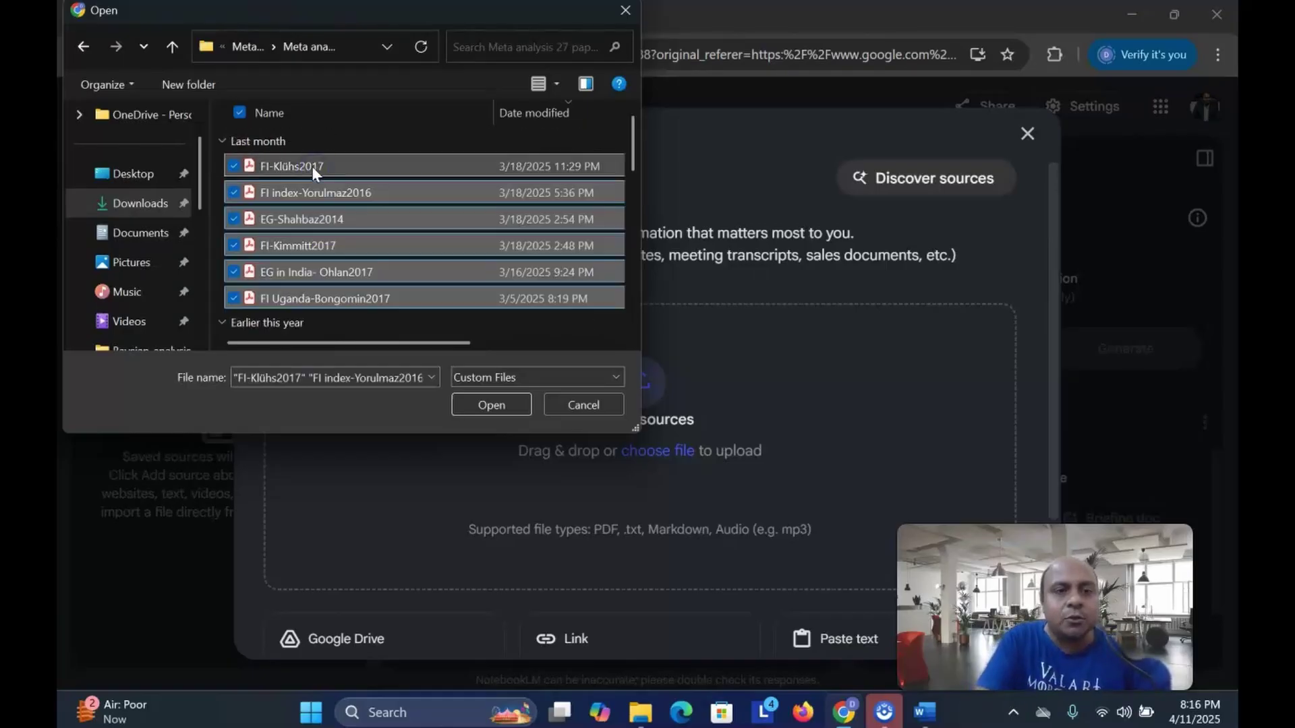
pyautogui.click(472, 405)
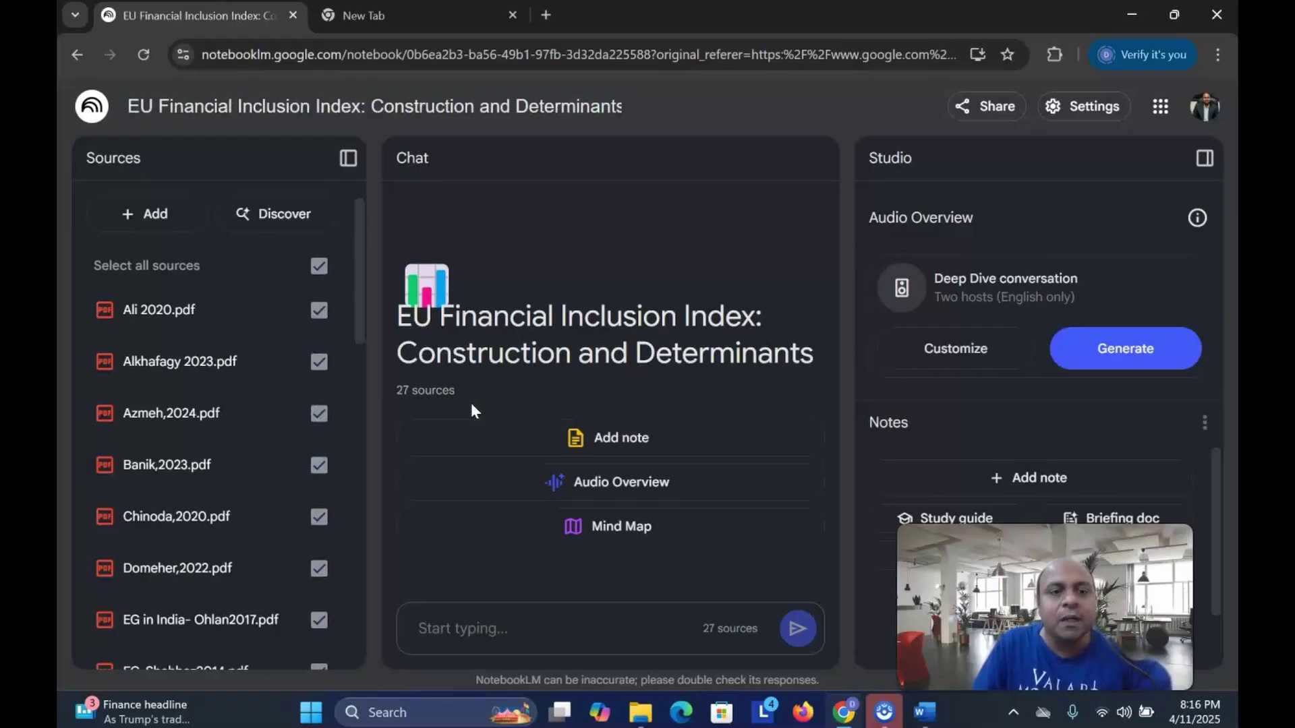
# Ask the sources for a literature review with APA in-text references and a research gap
pyautogui.click(466, 625)
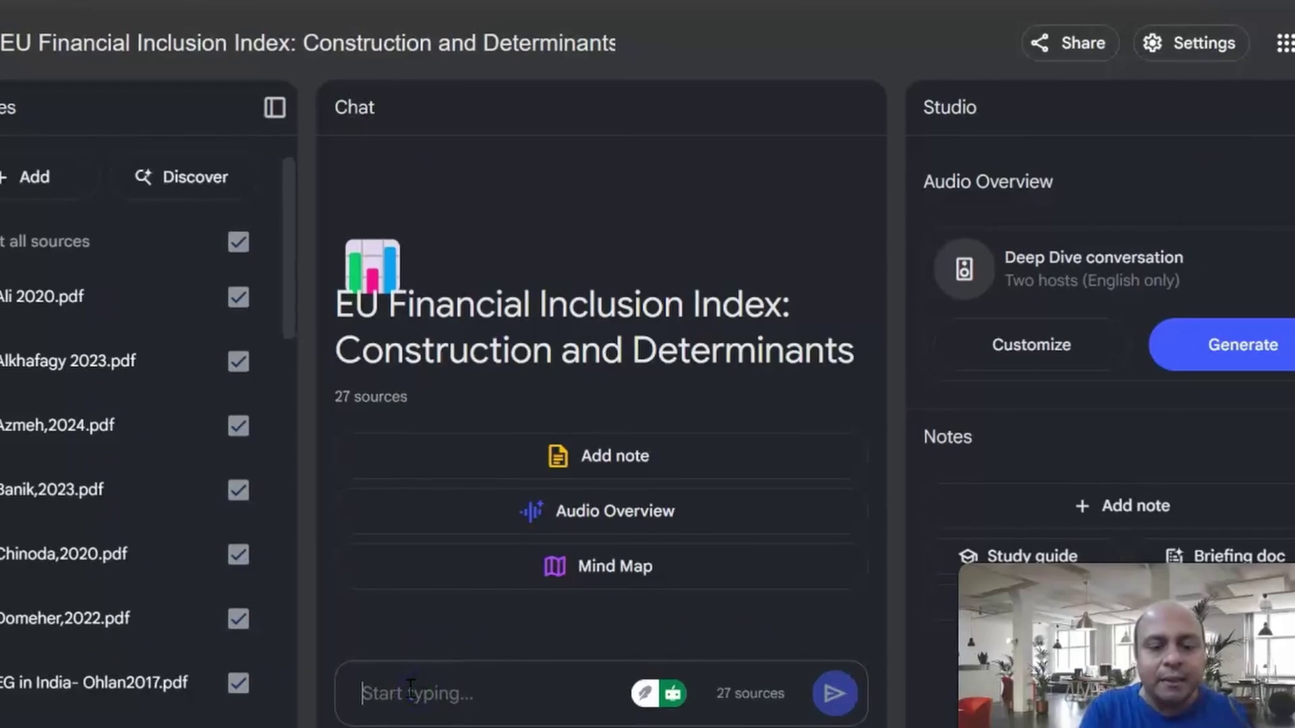
pyautogui.write('Can yo')
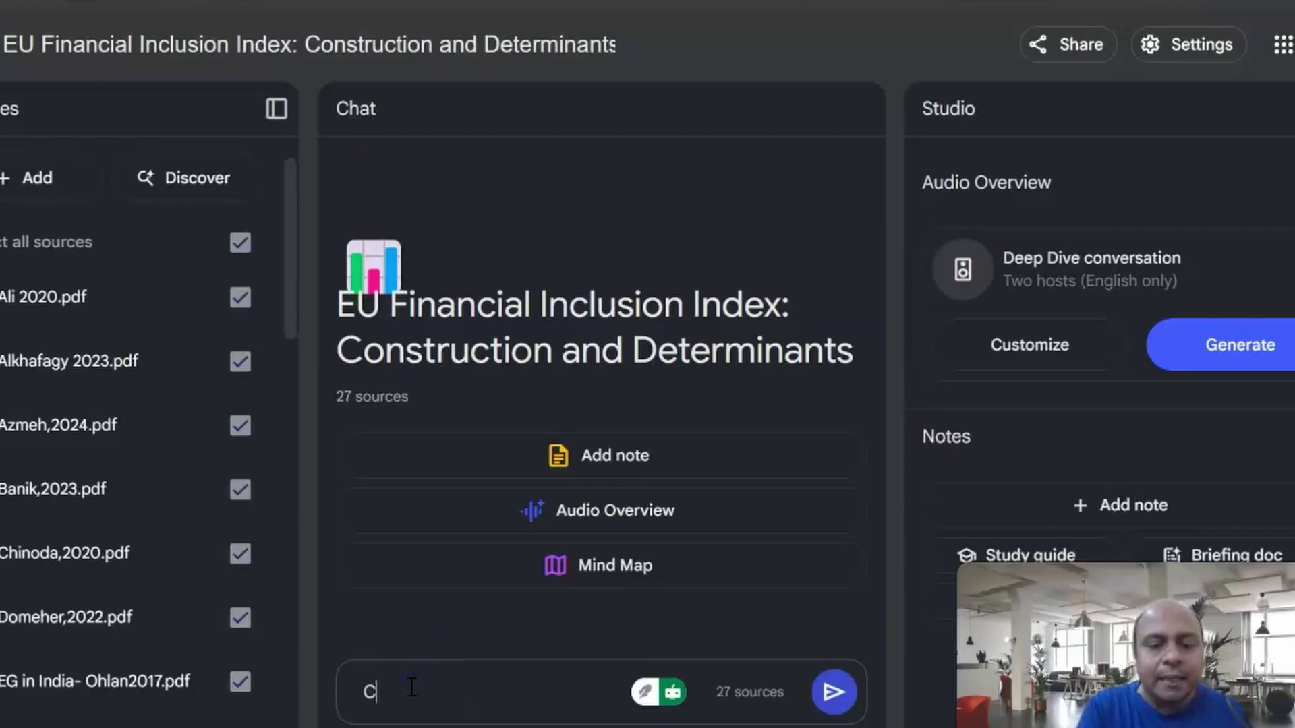
pyautogui.write('u write a ')
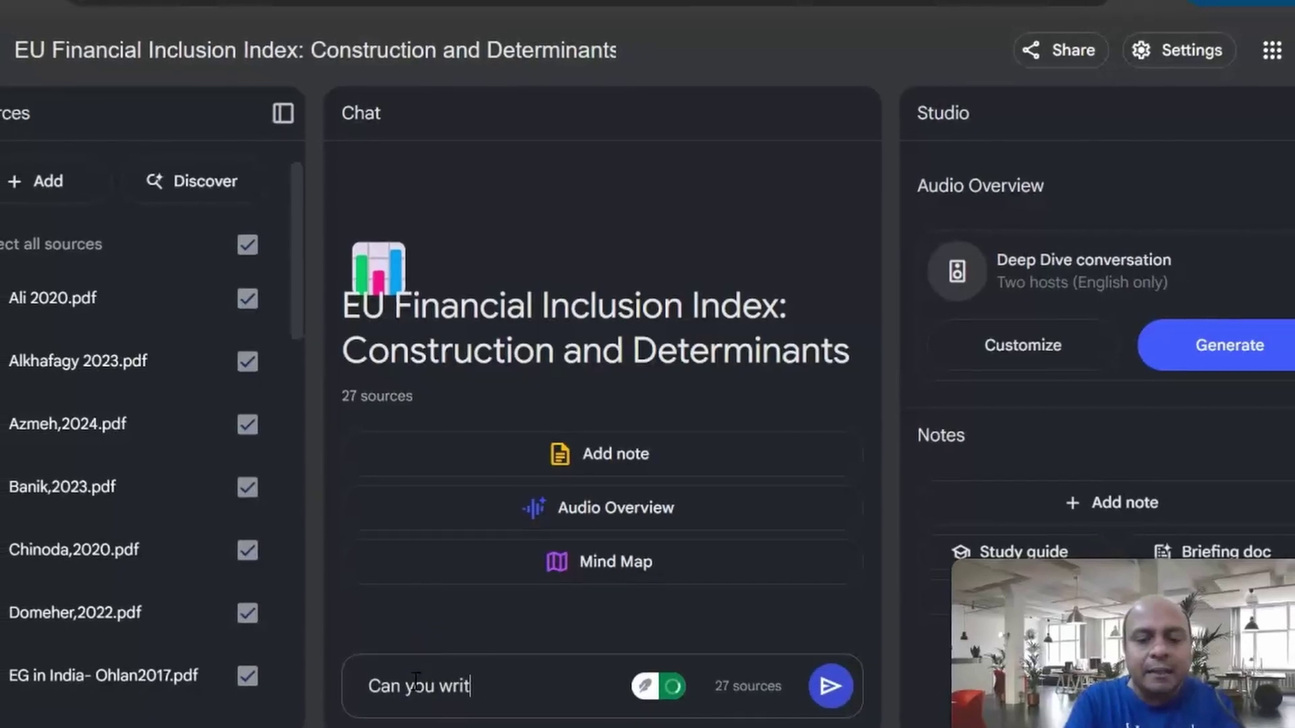
pyautogui.write('literatur')
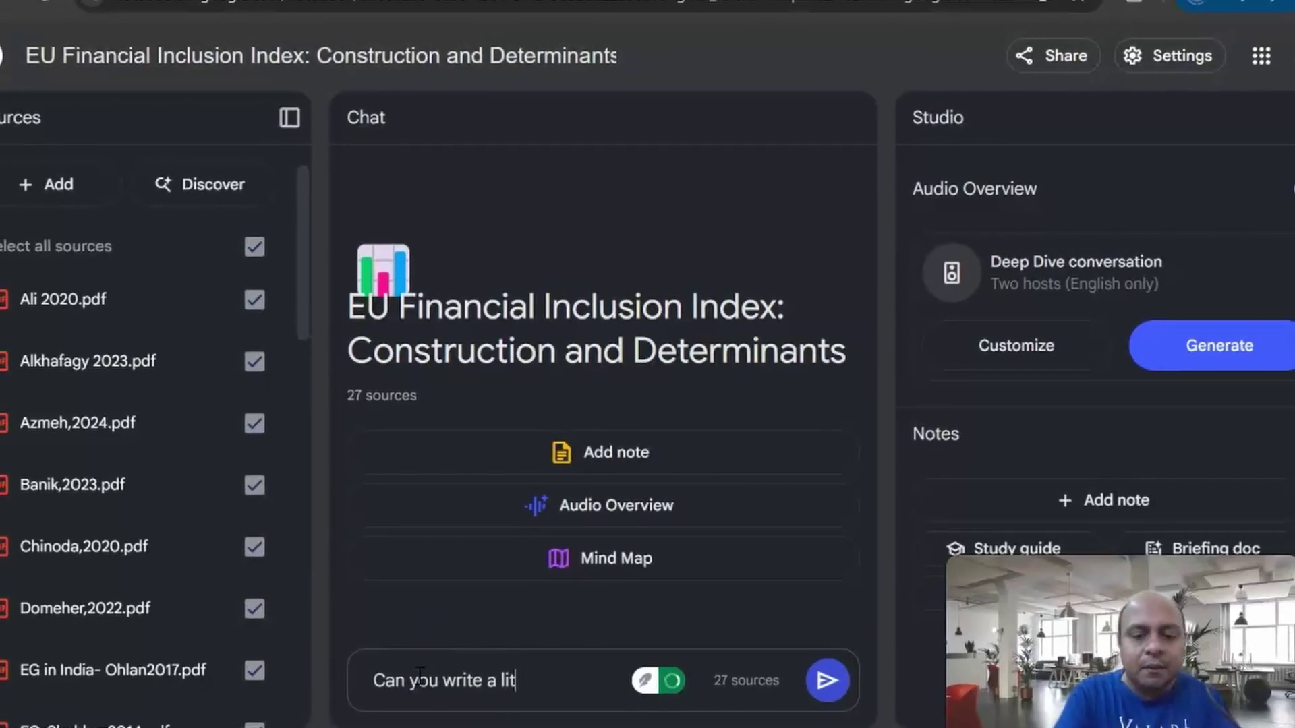
pyautogui.write('e review')
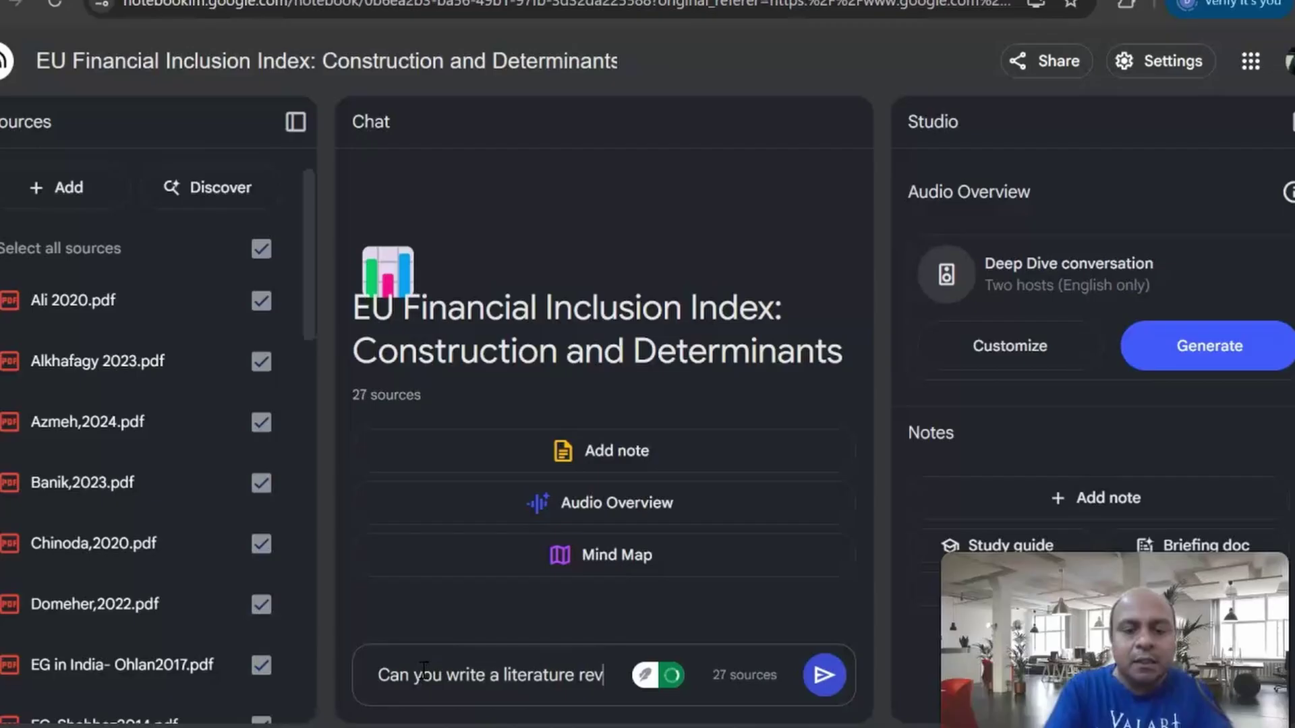
pyautogui.write(' with these')
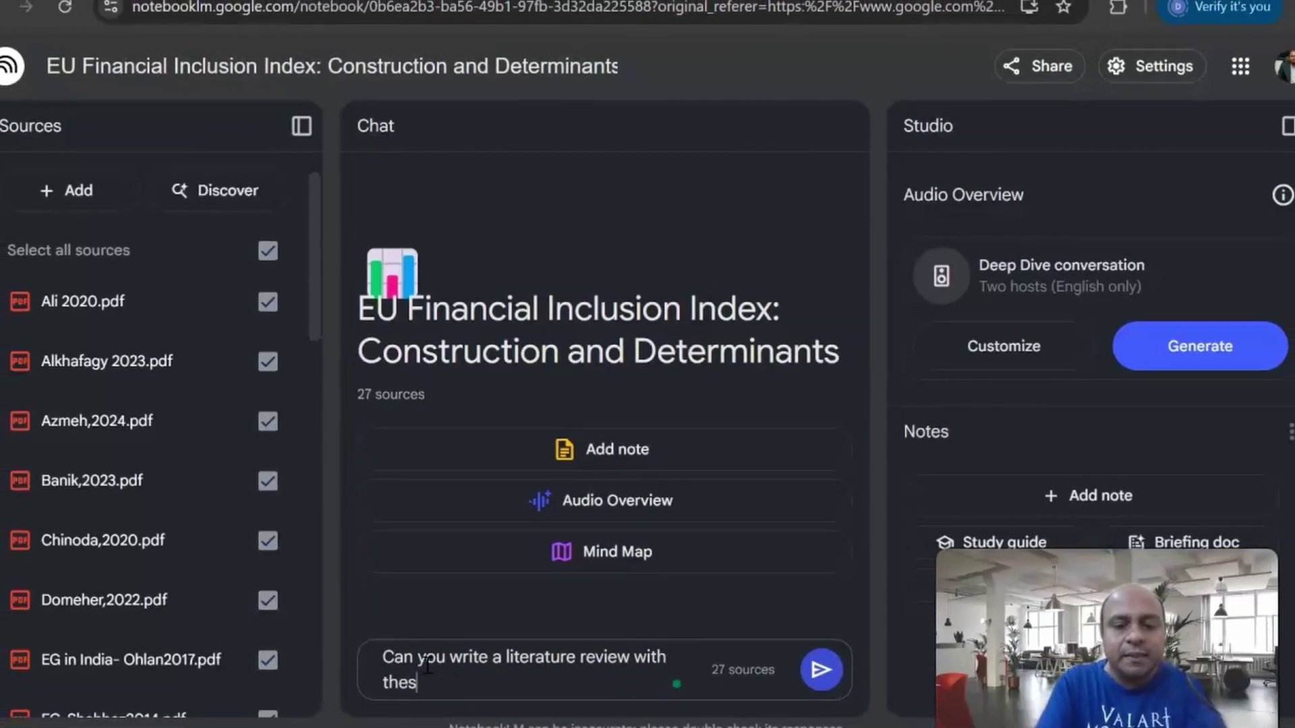
pyautogui.write(' artic')
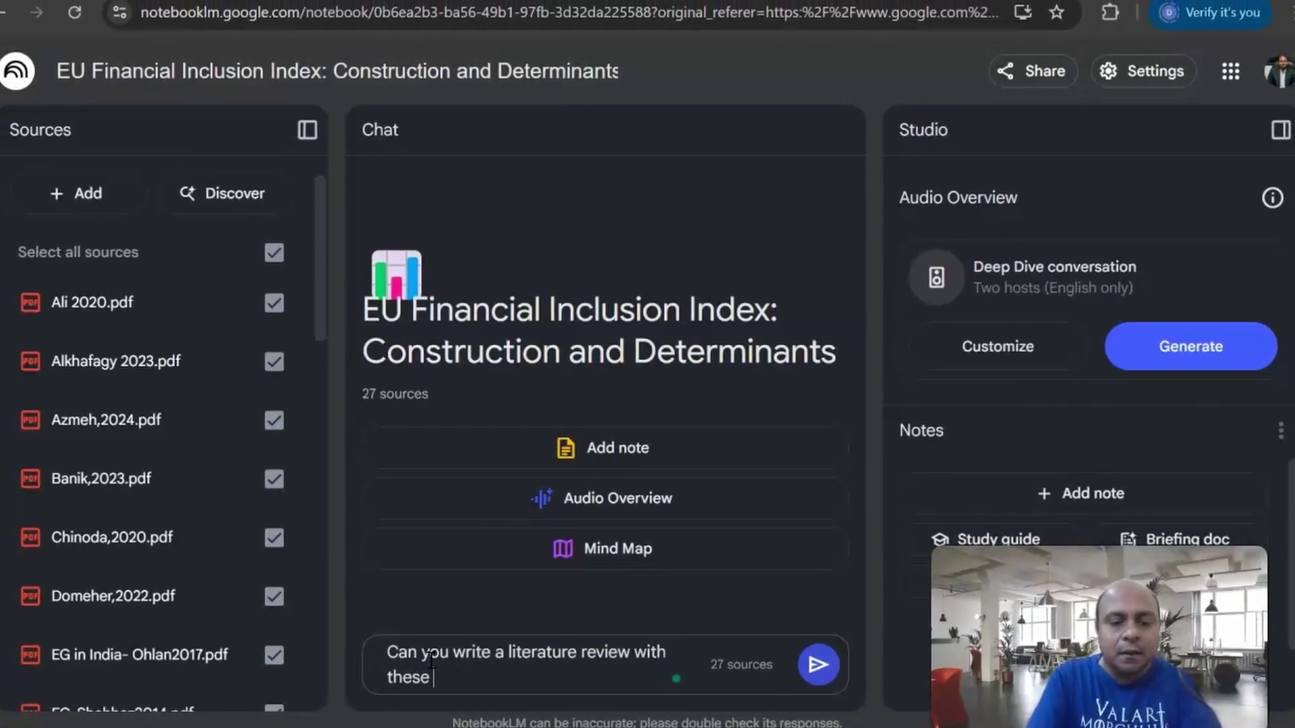
pyautogui.write('les')
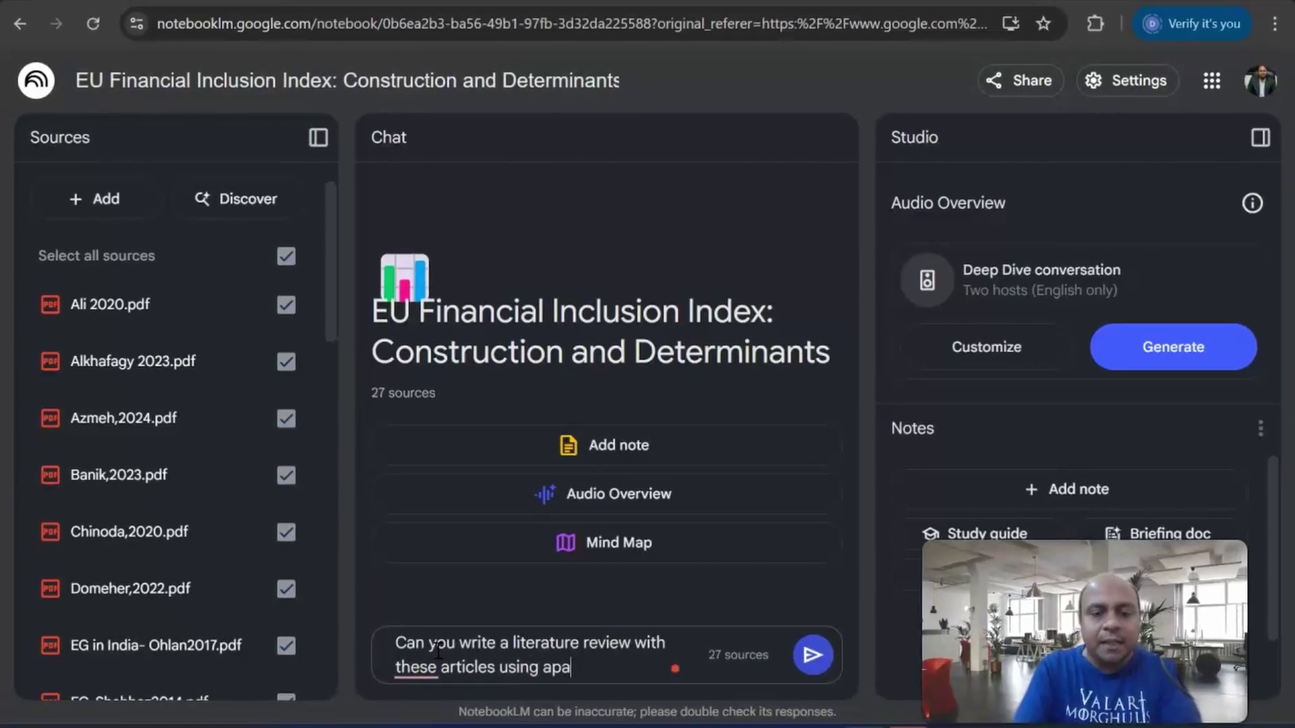
pyautogui.write(' using apa refer')
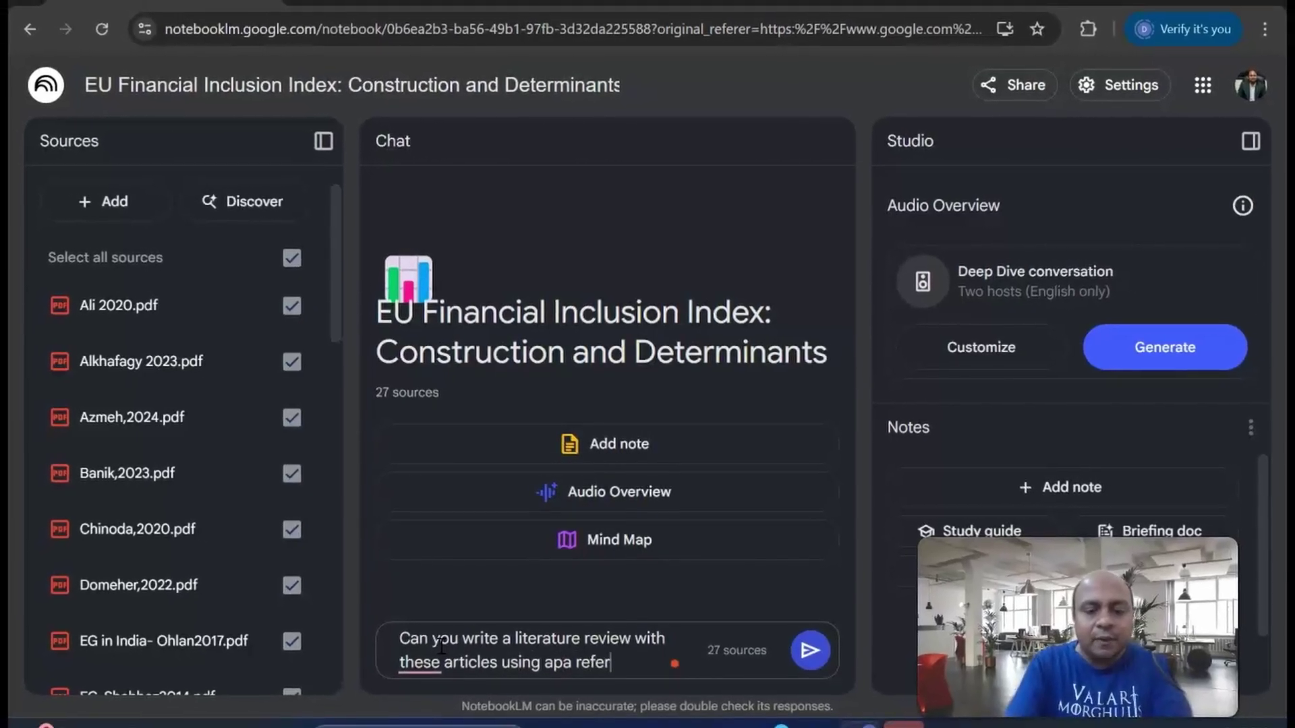
pyautogui.write('nce styl')
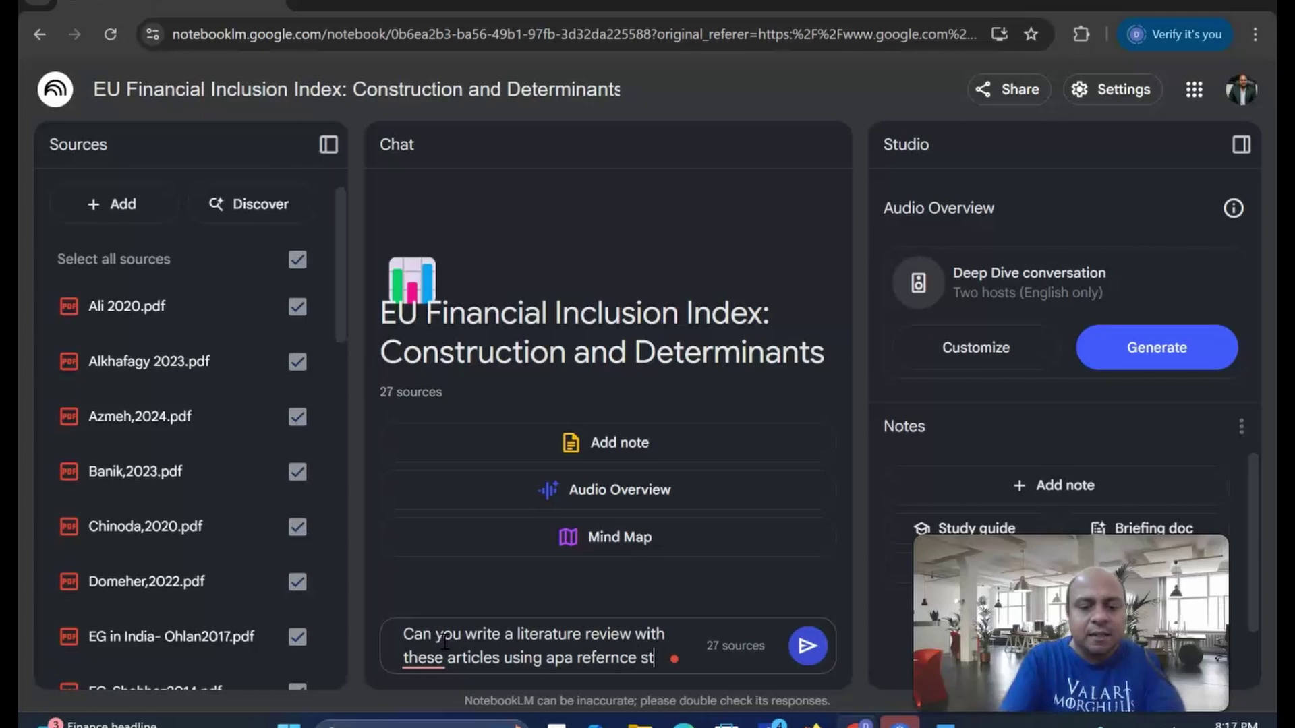
pyautogui.write('e in te')
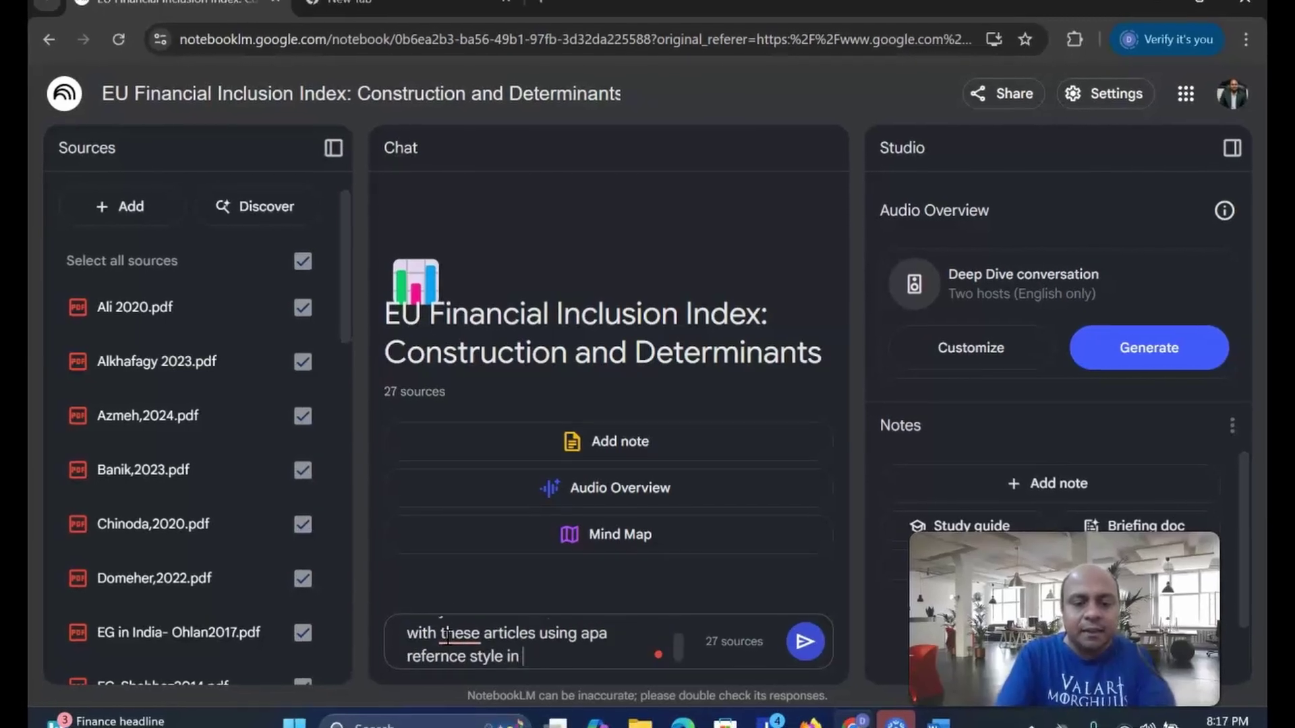
pyautogui.write('xt and')
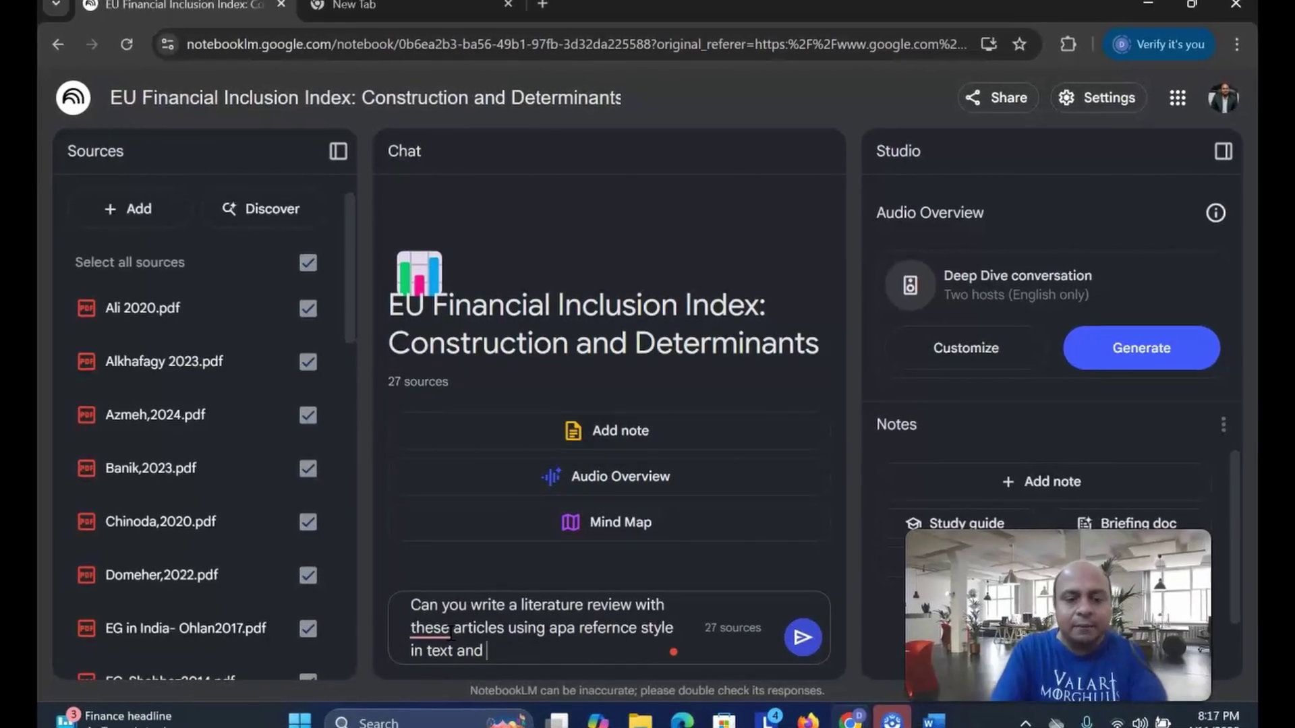
pyautogui.write(' give a')
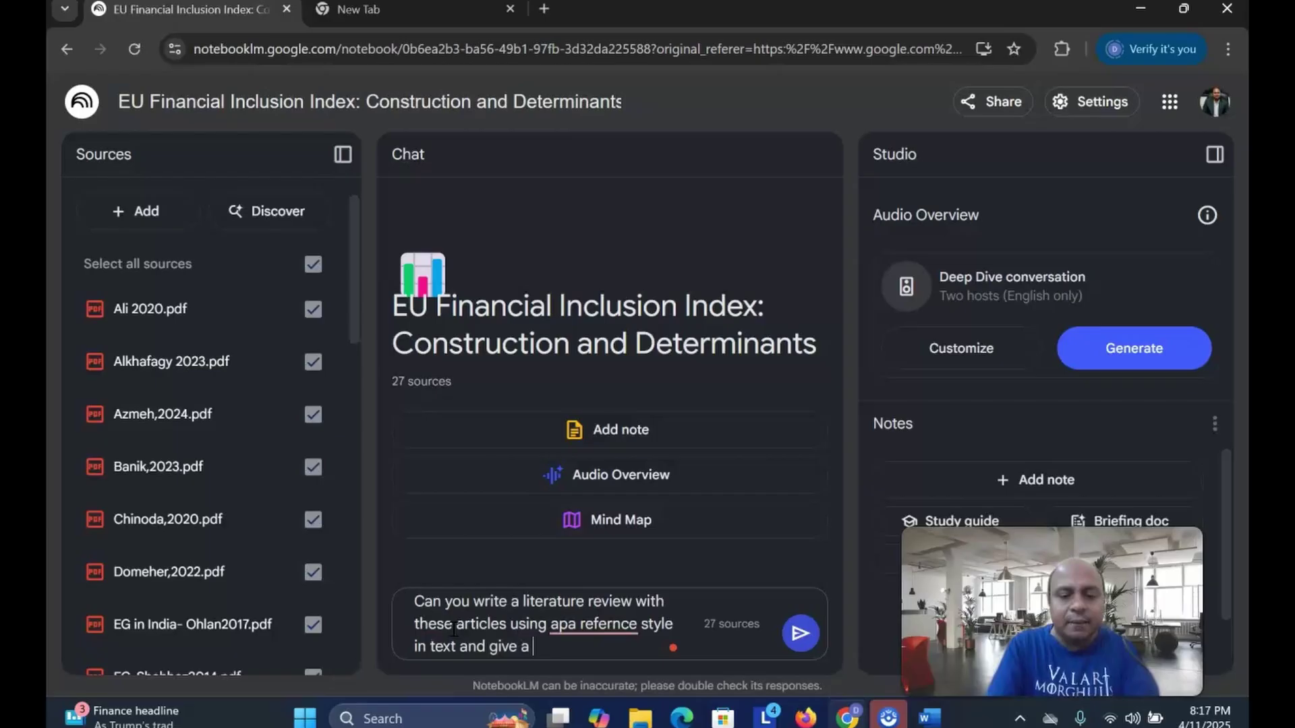
pyautogui.write(' rese')
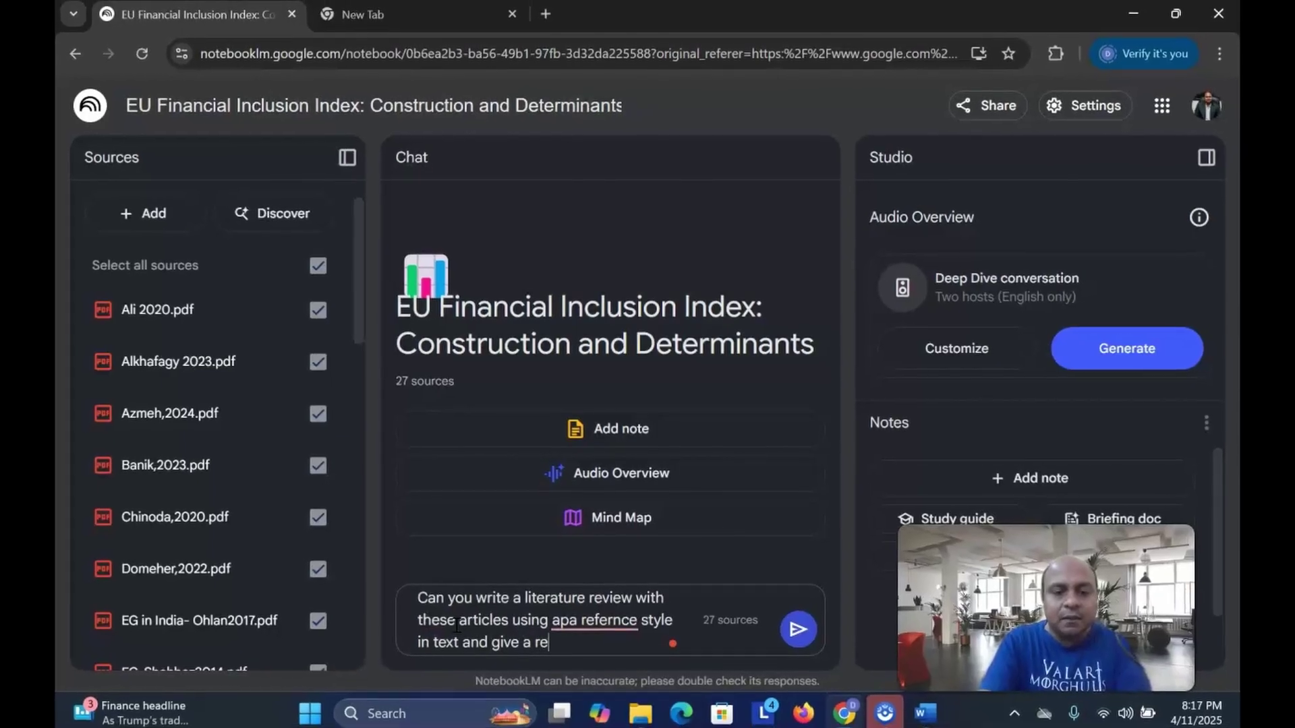
pyautogui.write('arch gap out o')
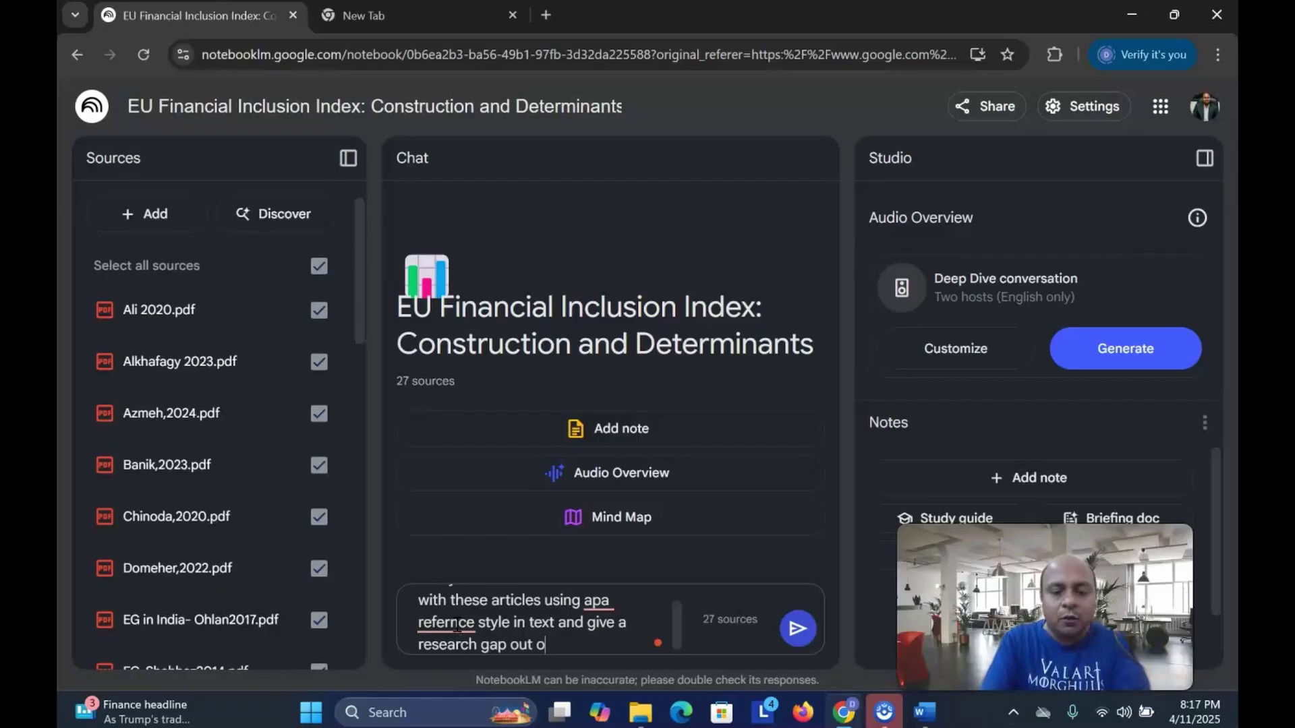
pyautogui.write('f the review')
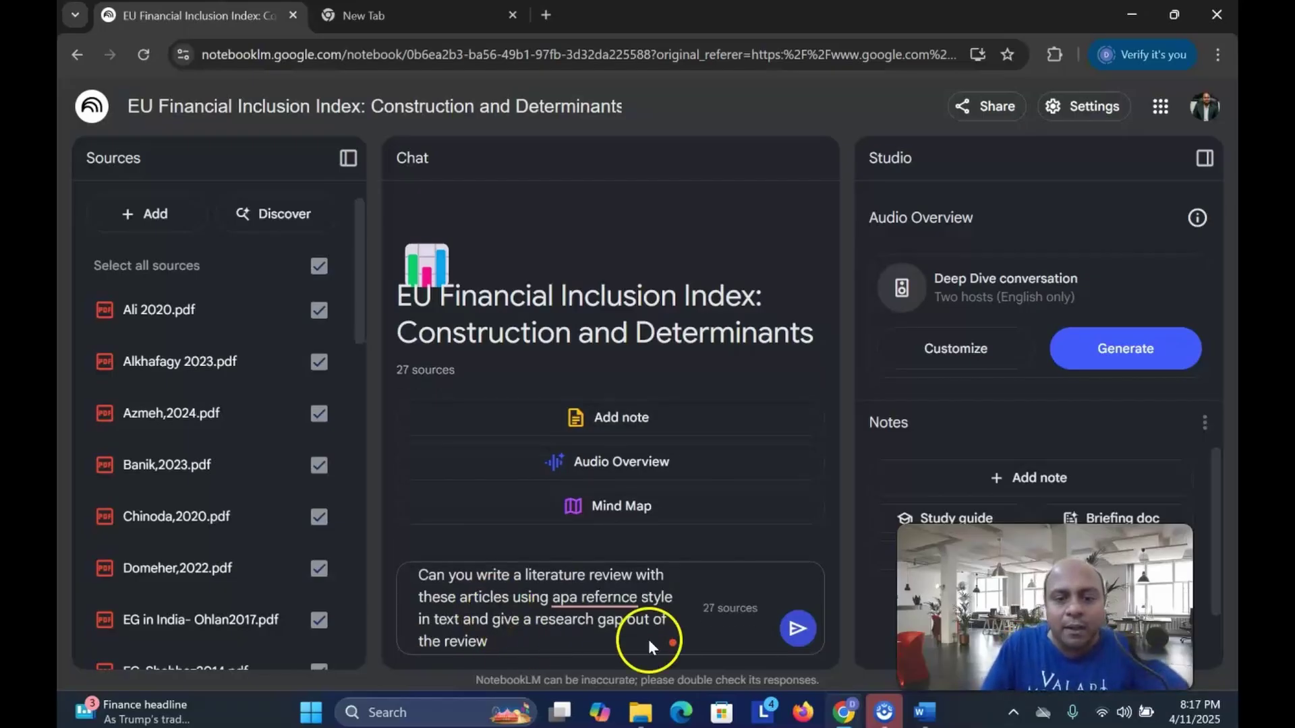
pyautogui.click(782, 629)
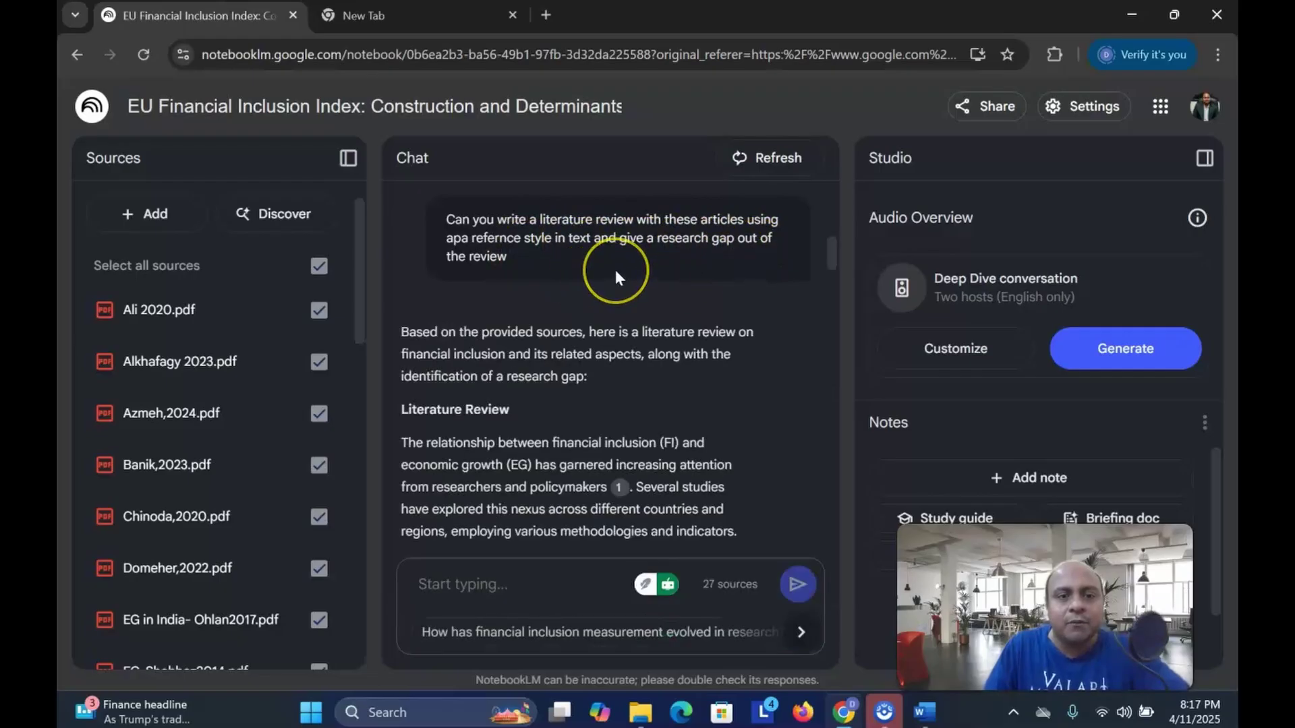
# Copy the full literature review answer and switch to the blank Word Document1
pyautogui.scroll(-8, 626, 303)
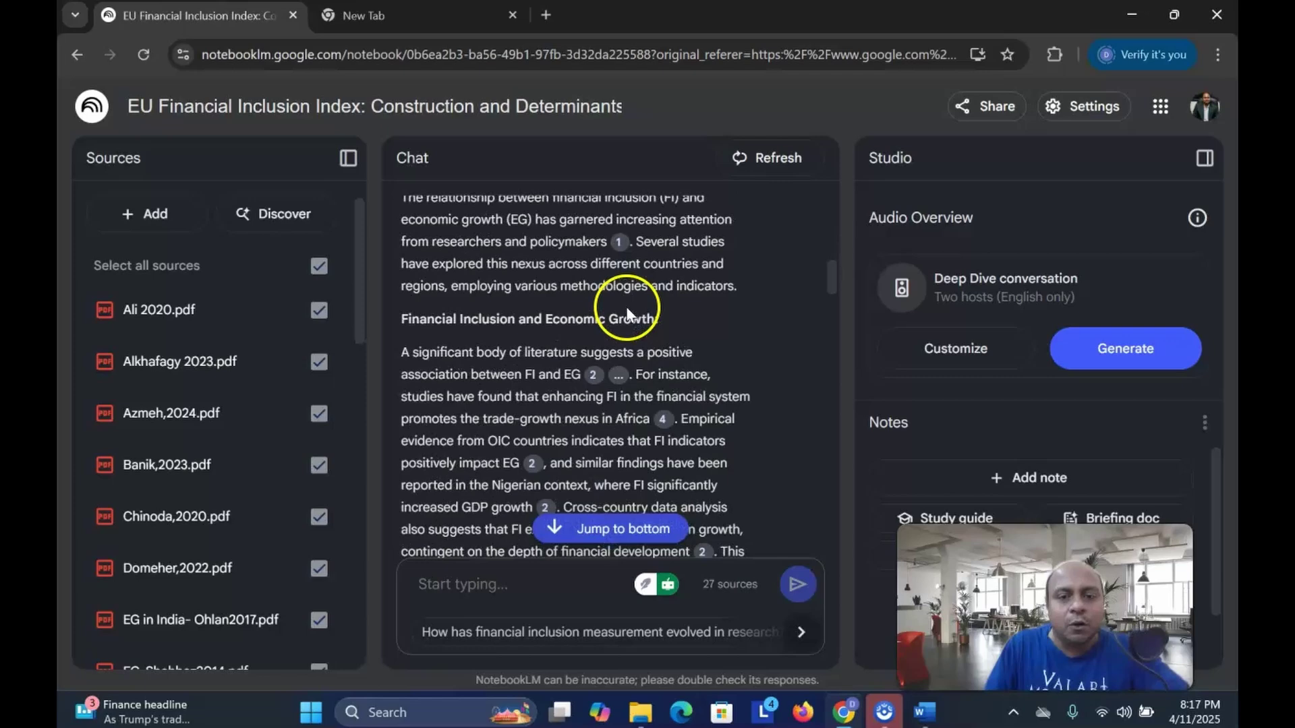
pyautogui.scroll(-10, 626, 306)
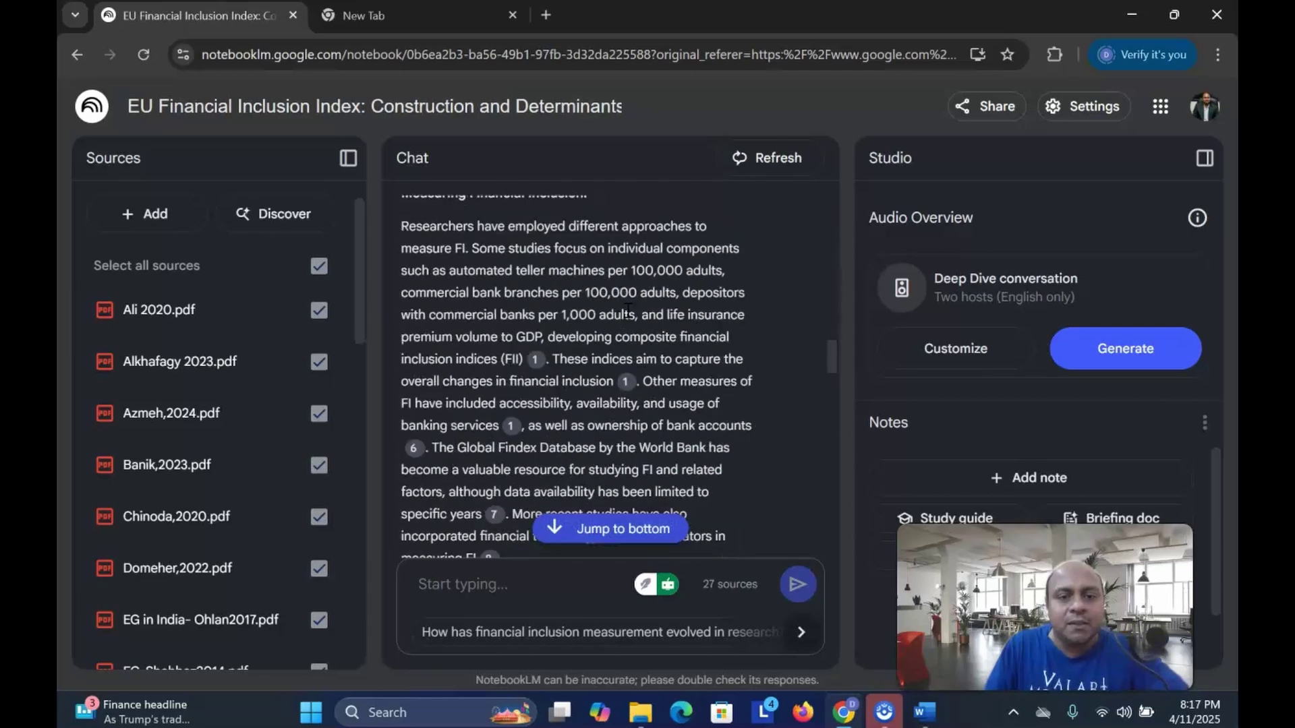
pyautogui.scroll(-10, 627, 313)
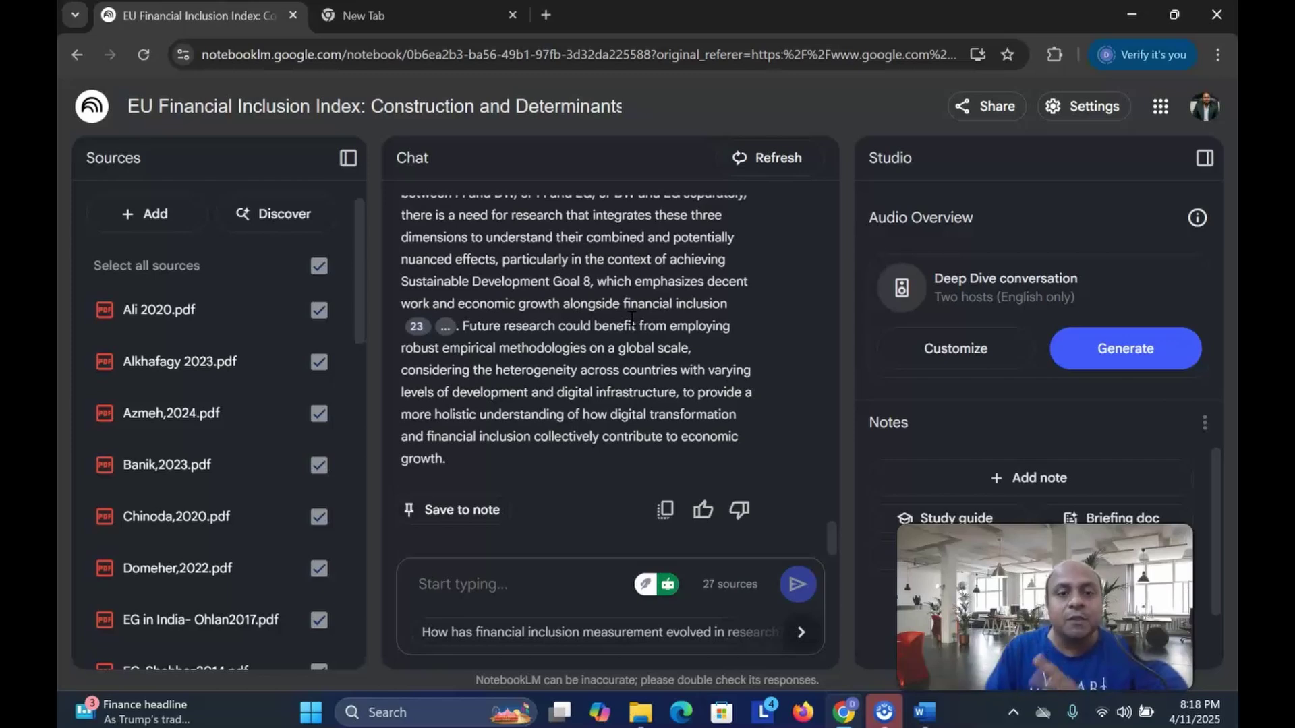
pyautogui.click(665, 510)
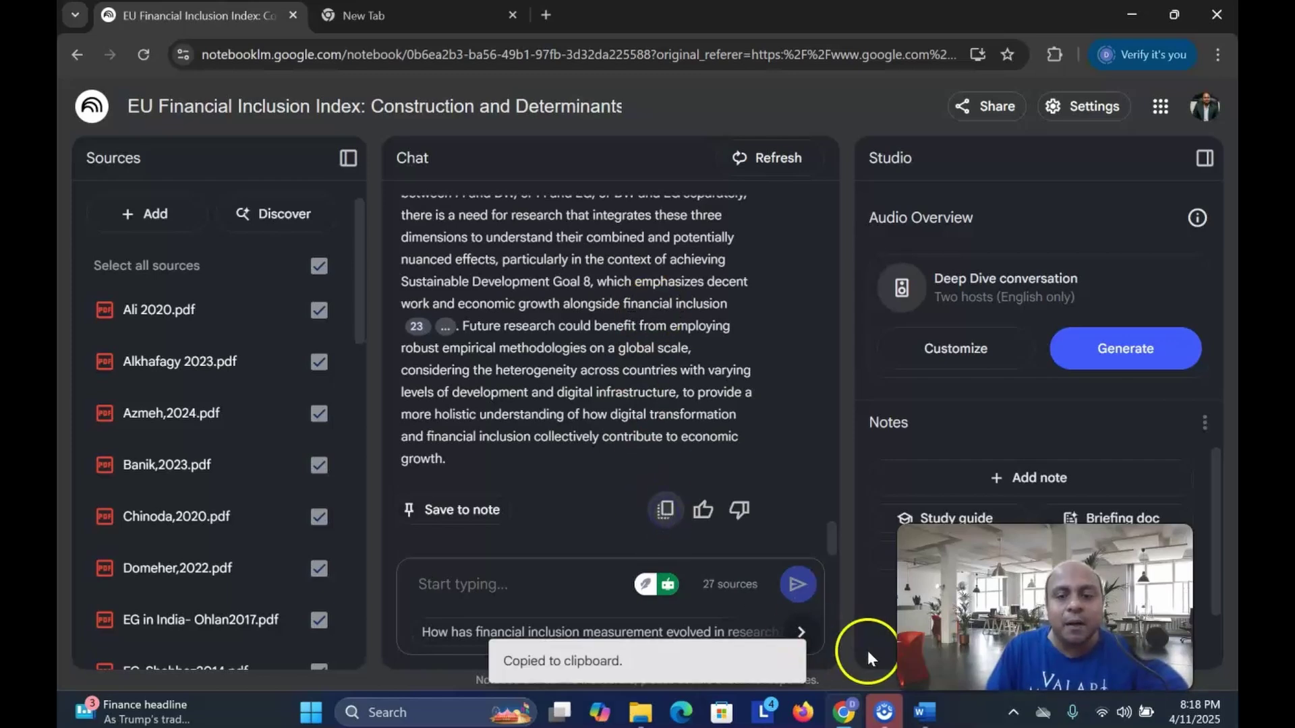
pyautogui.click(925, 713)
pyautogui.click(346, 265)
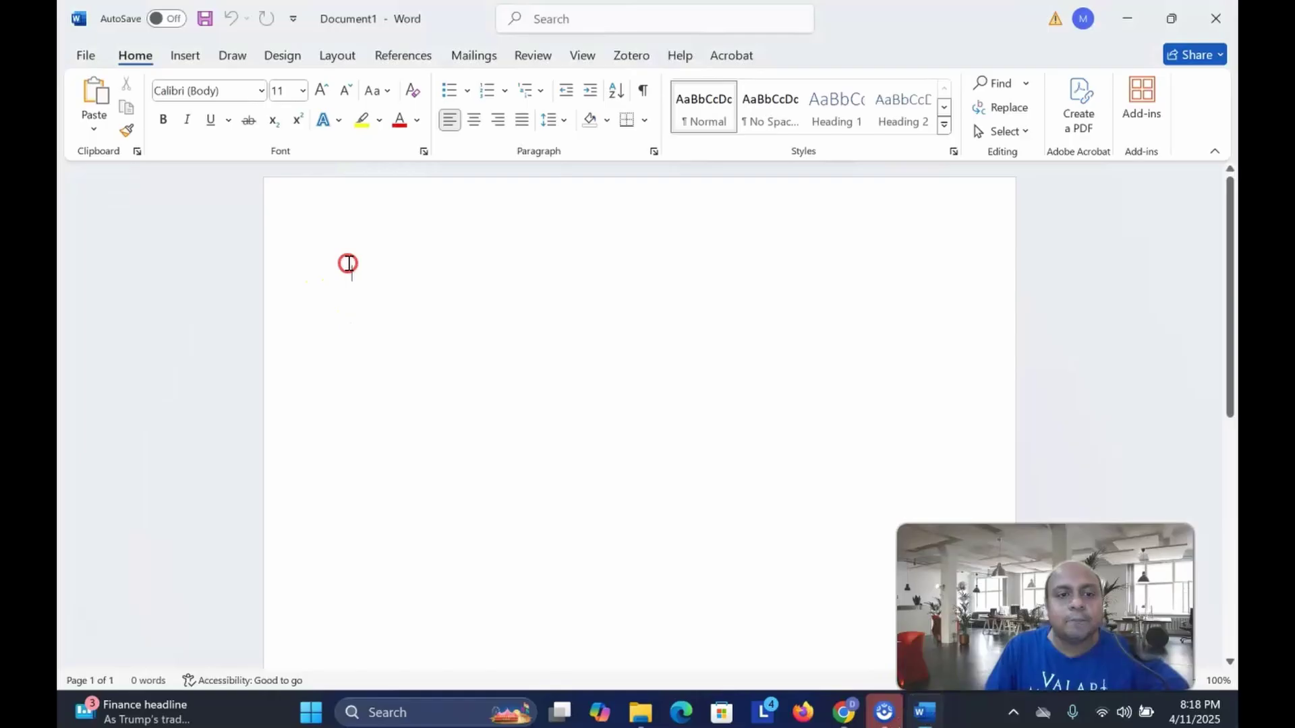
# Paste the review into Document1 with Keep Source Formatting and check its 854 words
pyautogui.rightClick(384, 340)
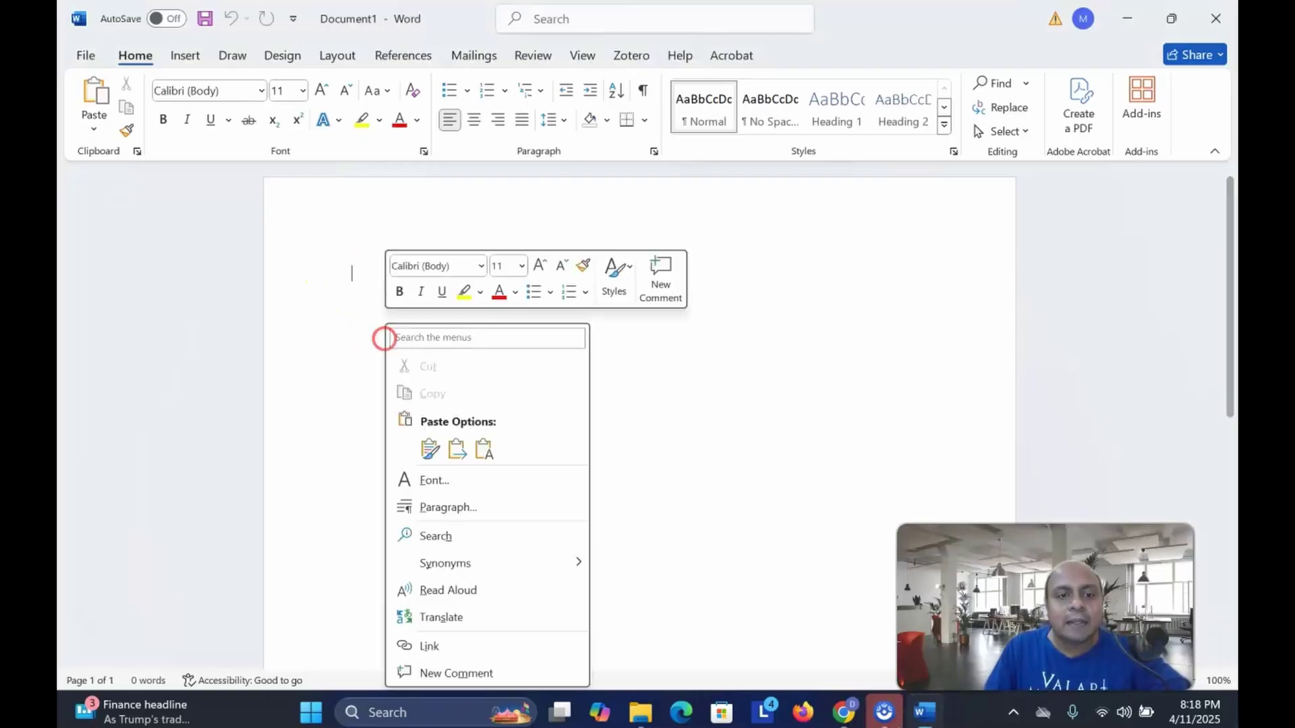
pyautogui.click(431, 446)
pyautogui.scroll(20, 426, 443)
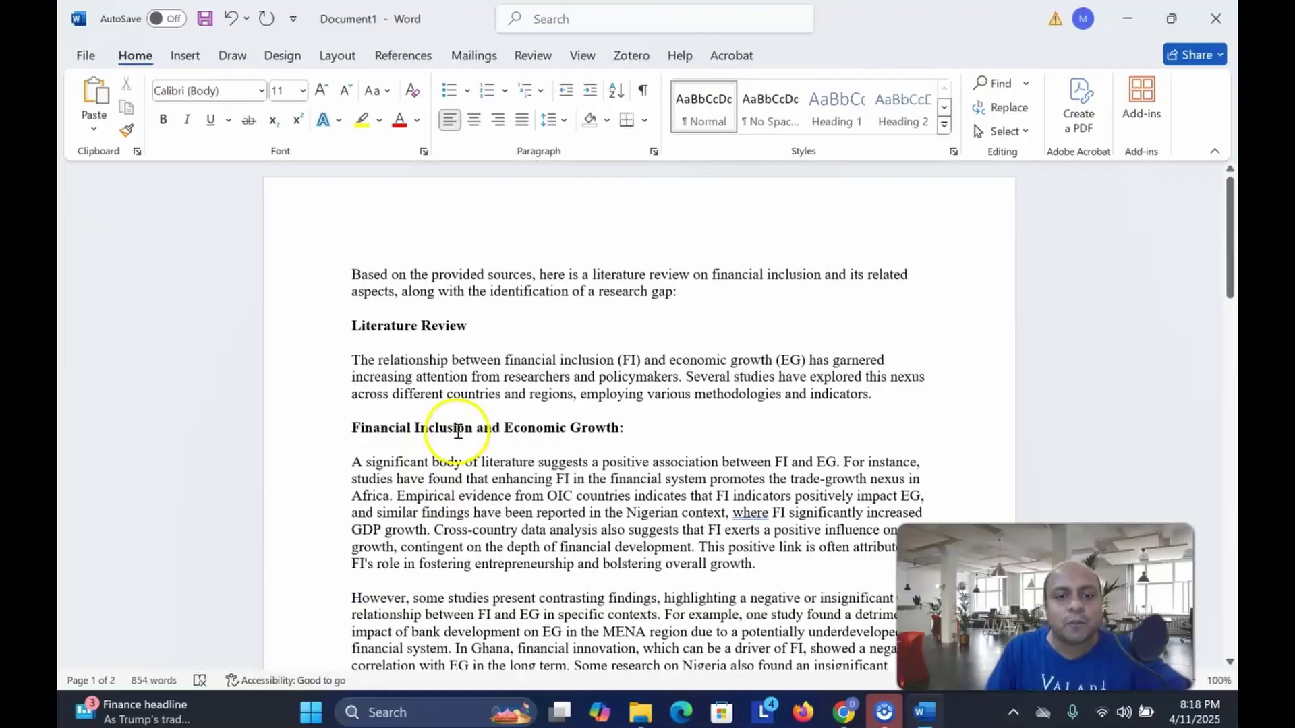
pyautogui.scroll(-3, 449, 432)
pyautogui.scroll(-2, 461, 346)
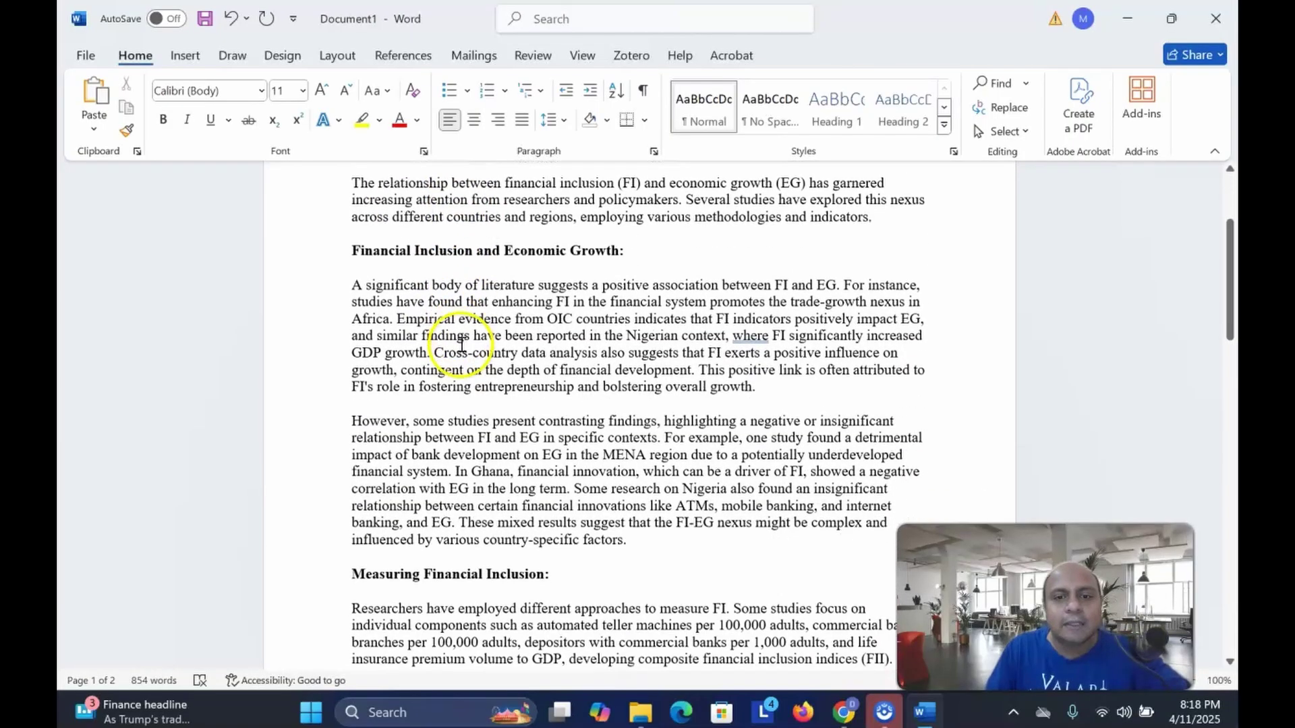
pyautogui.scroll(-2, 462, 343)
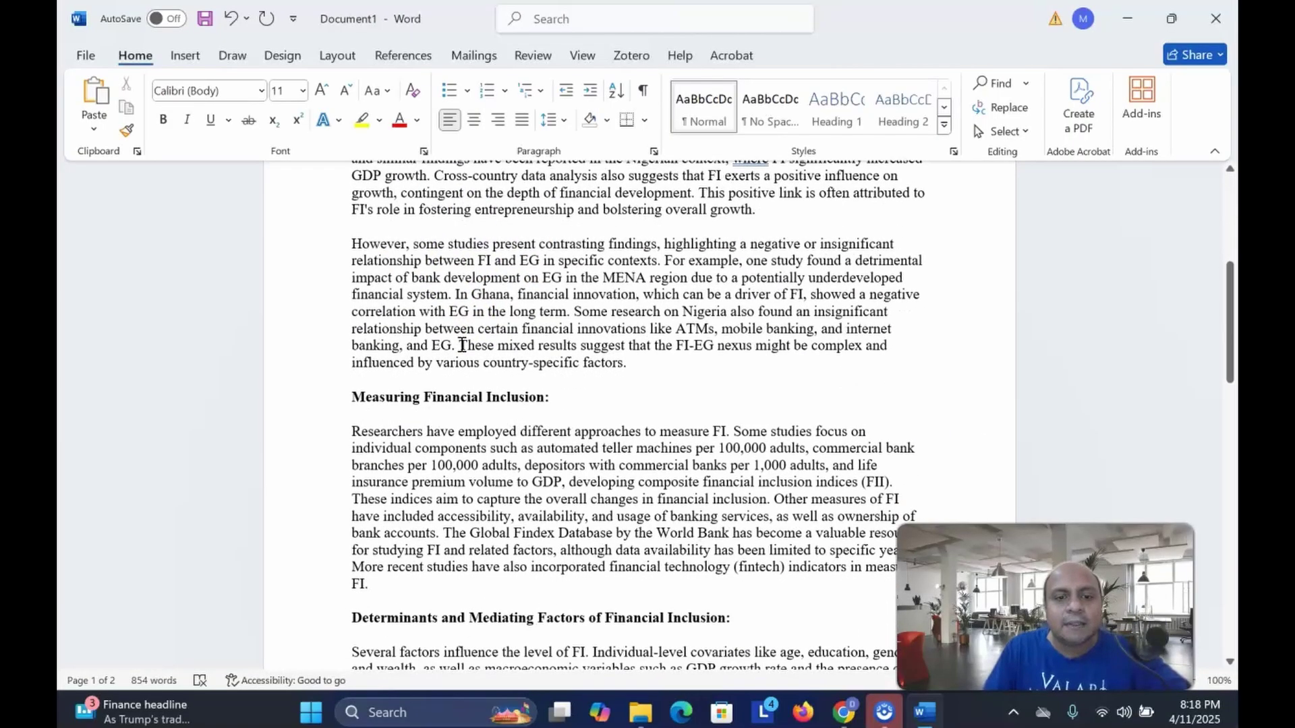
pyautogui.scroll(-6, 462, 343)
pyautogui.scroll(-8, 462, 345)
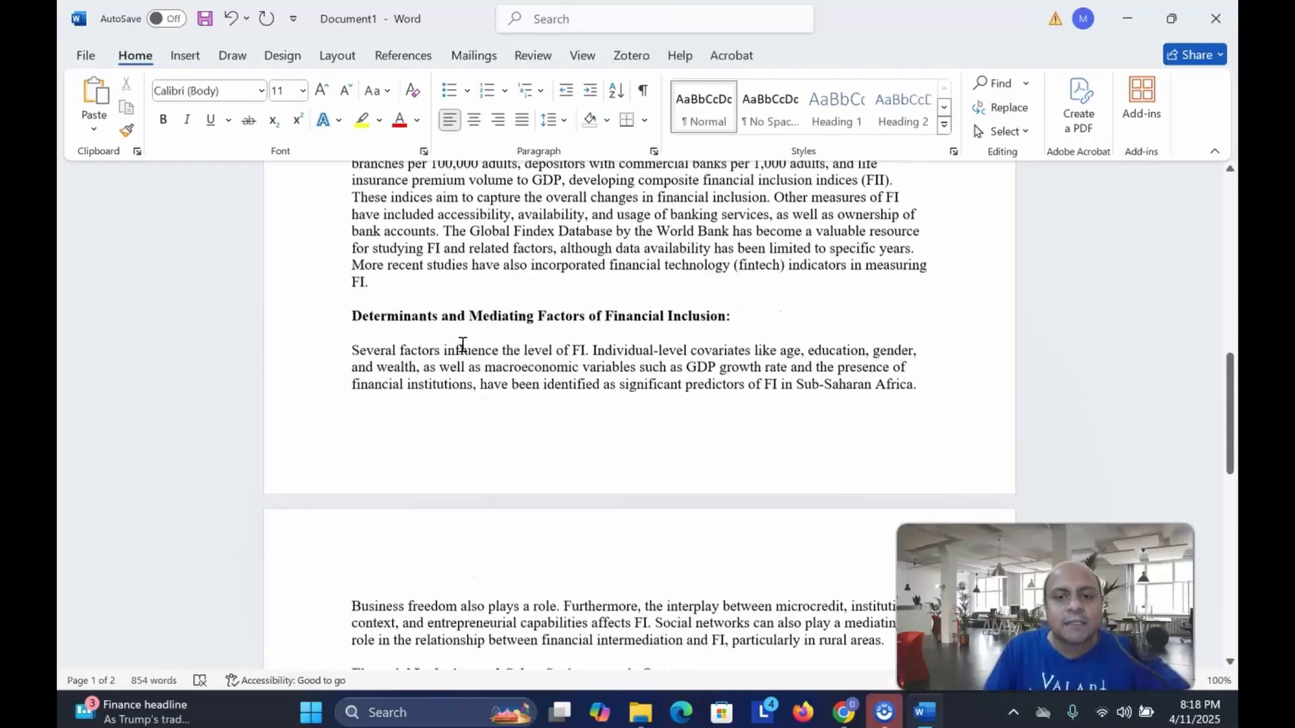
pyautogui.scroll(-10, 463, 349)
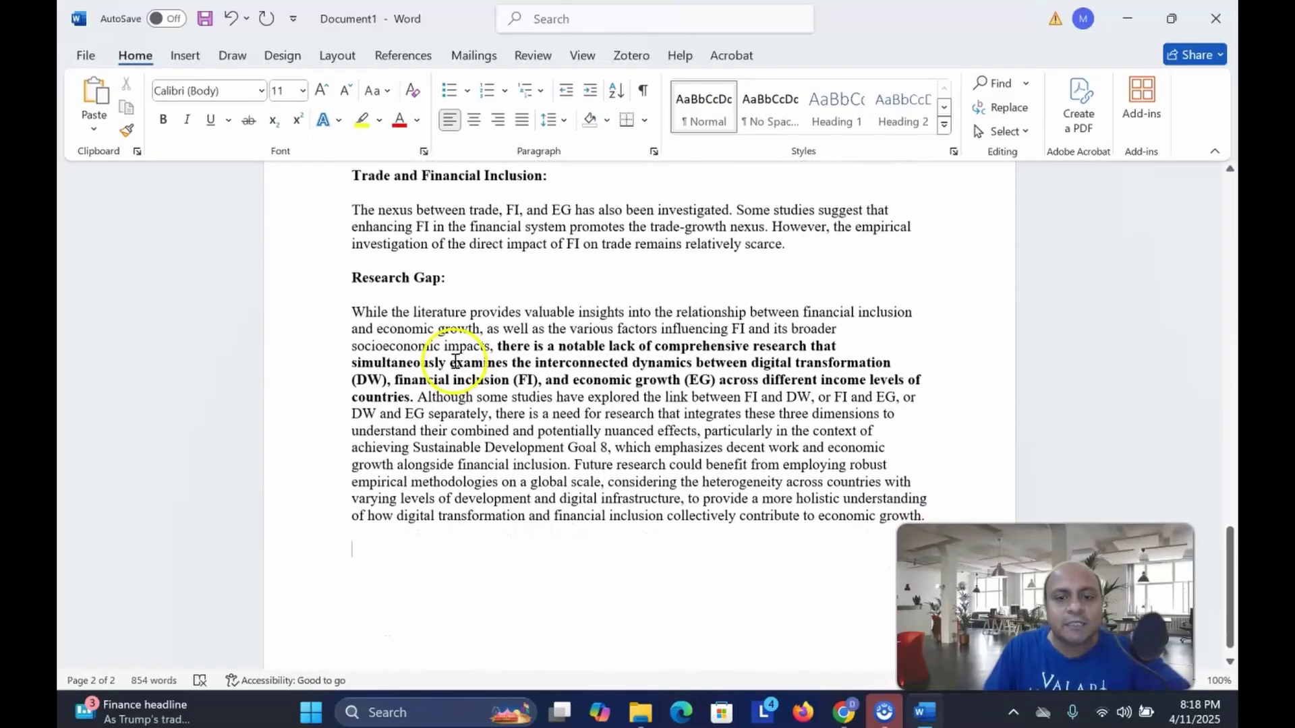
pyautogui.scroll(-1, 418, 351)
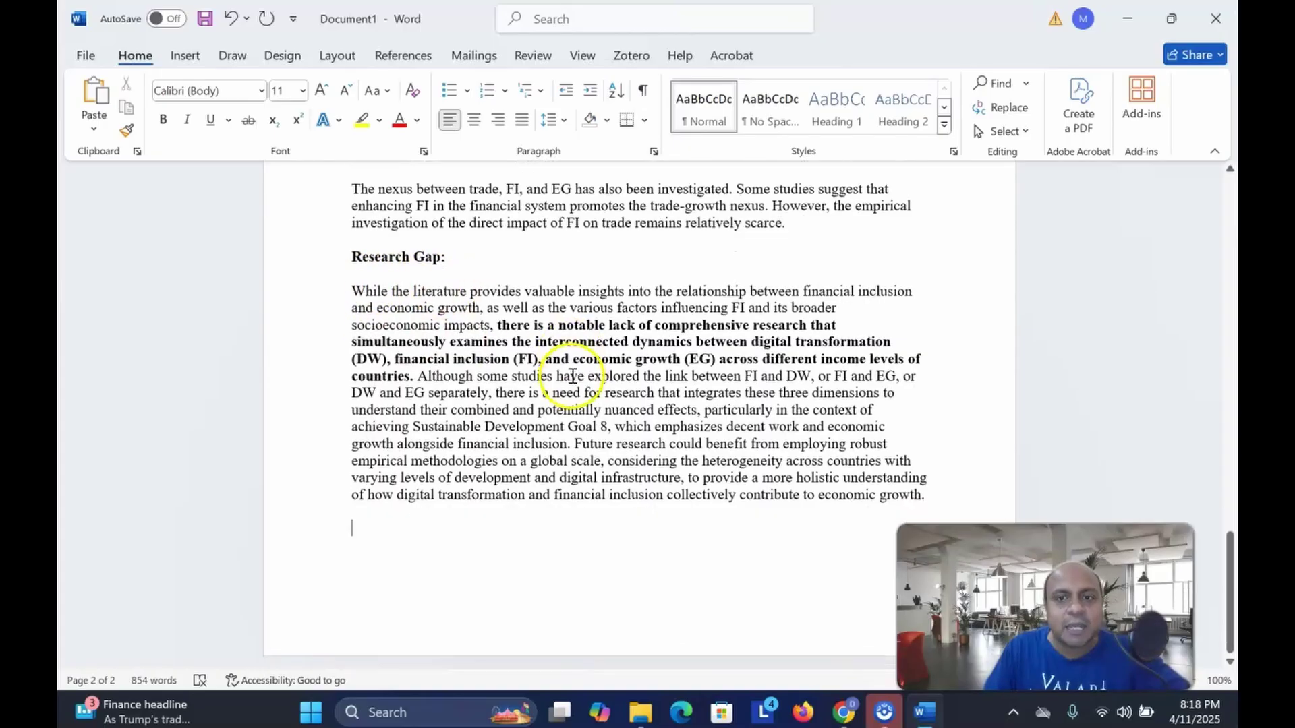
pyautogui.scroll(9, 574, 376)
pyautogui.scroll(9, 574, 376)
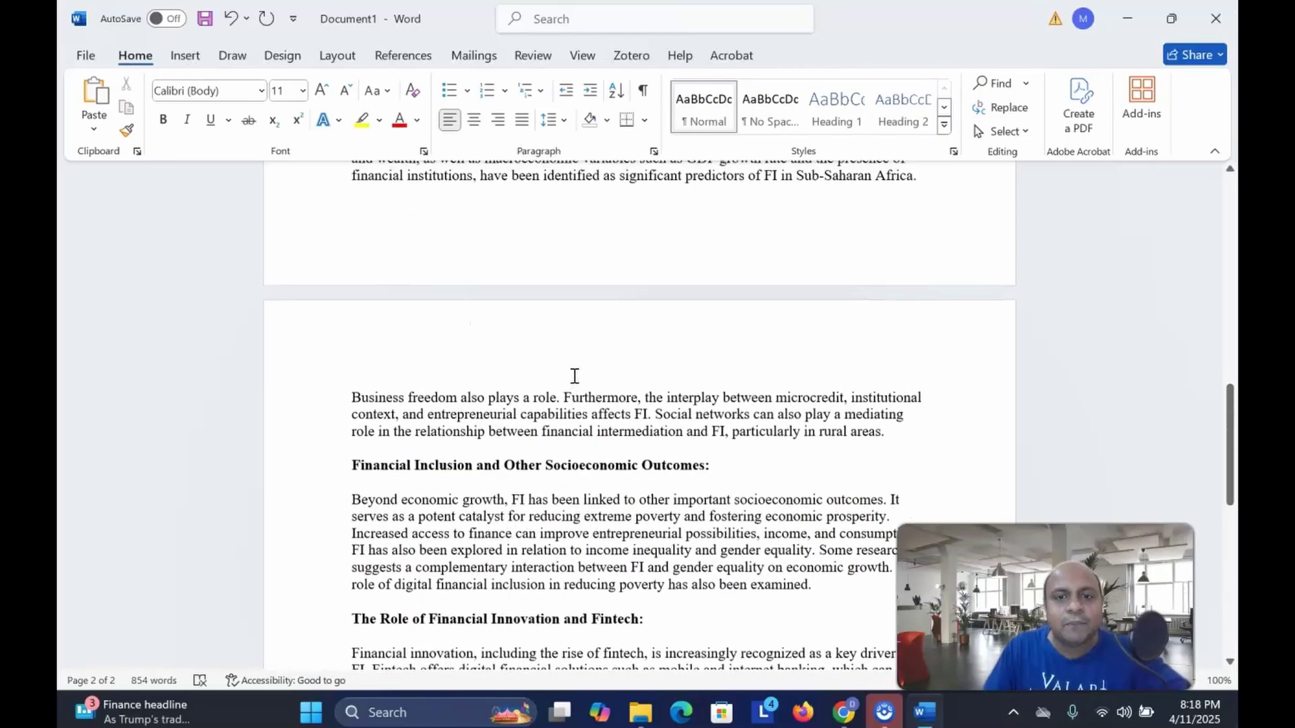
pyautogui.scroll(6, 573, 376)
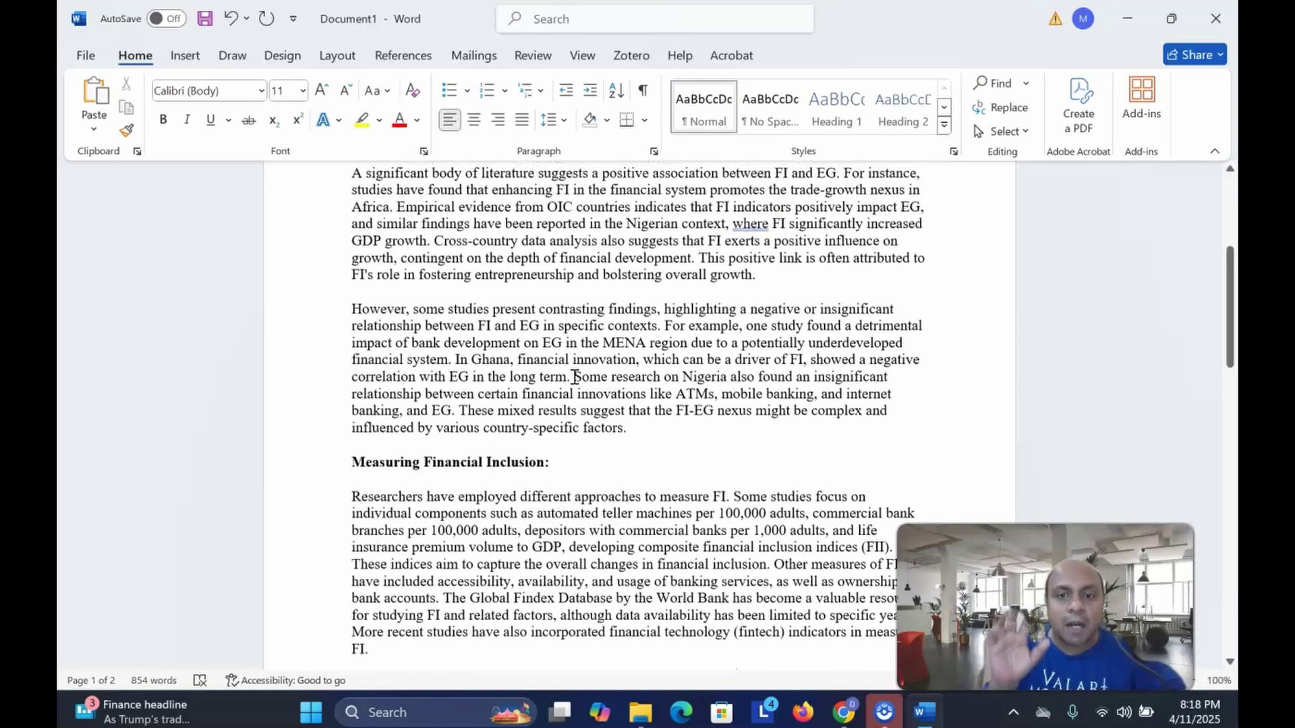
pyautogui.scroll(4, 574, 376)
pyautogui.scroll(2, 582, 373)
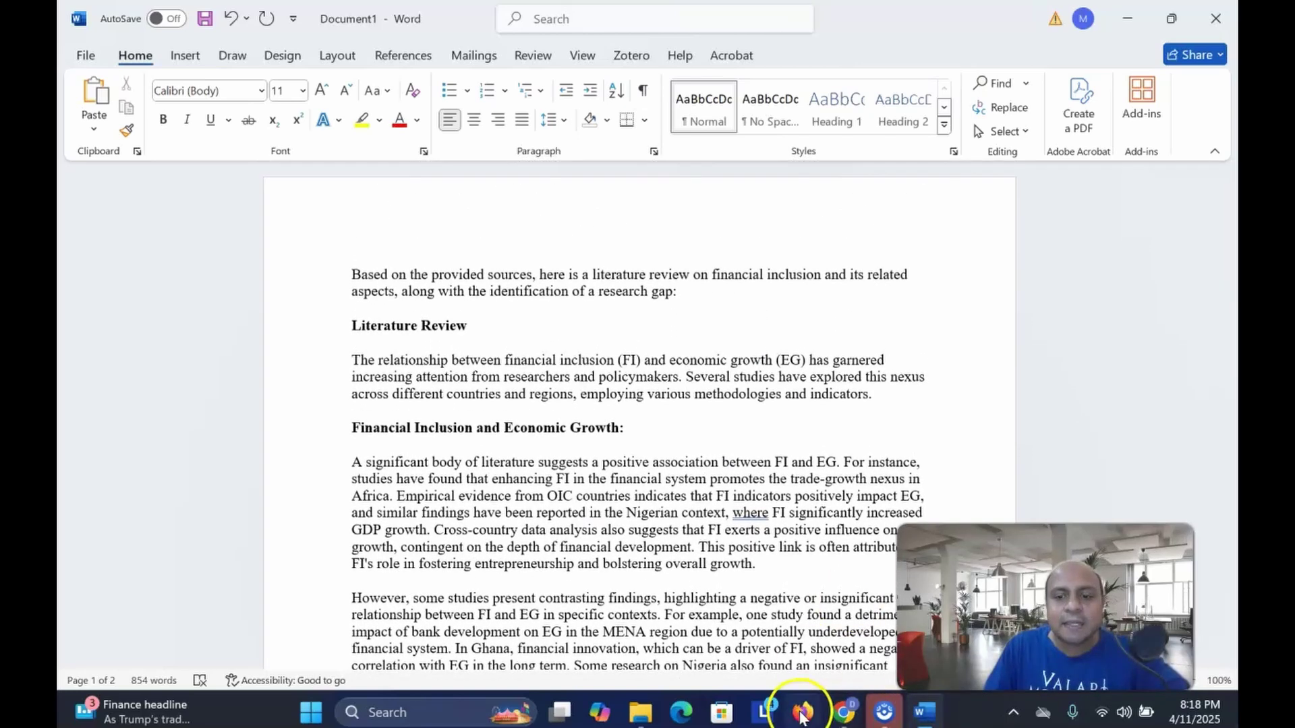
# Back in NotebookLM, ask it to add APA-style references inside the writing
pyautogui.click(842, 712)
pyautogui.click(646, 568)
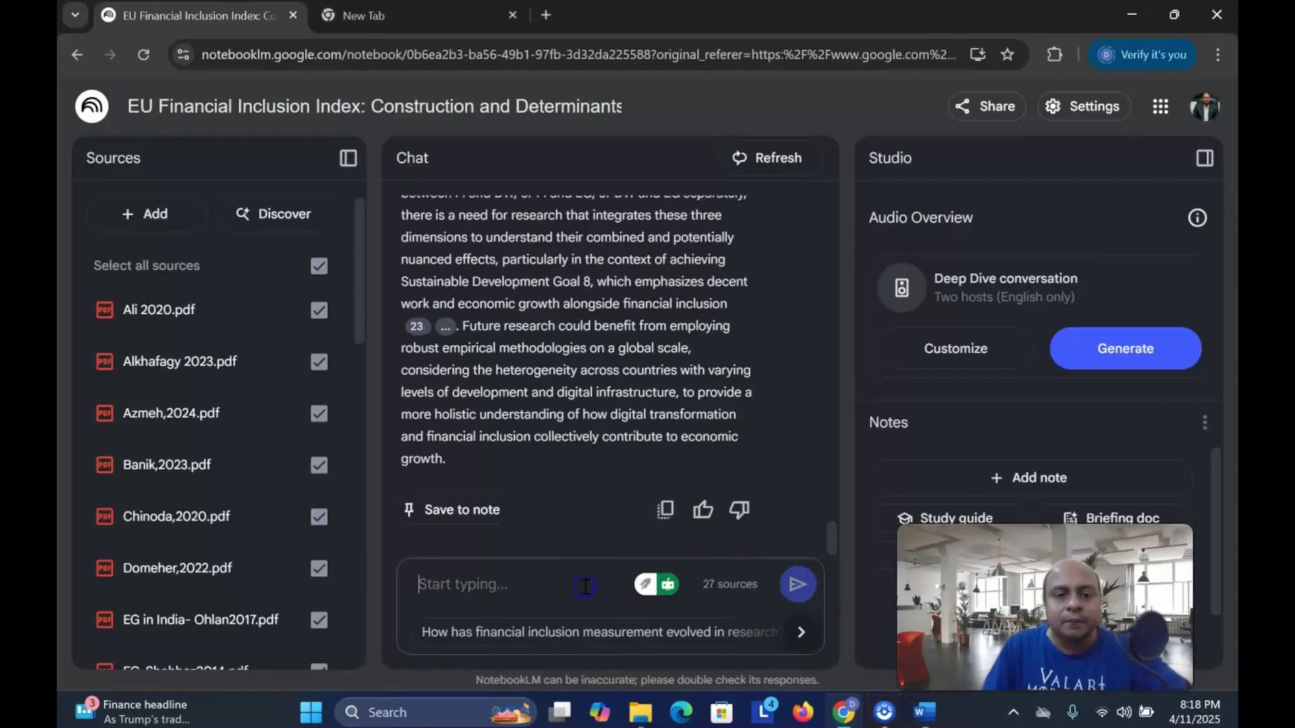
pyautogui.write('can you')
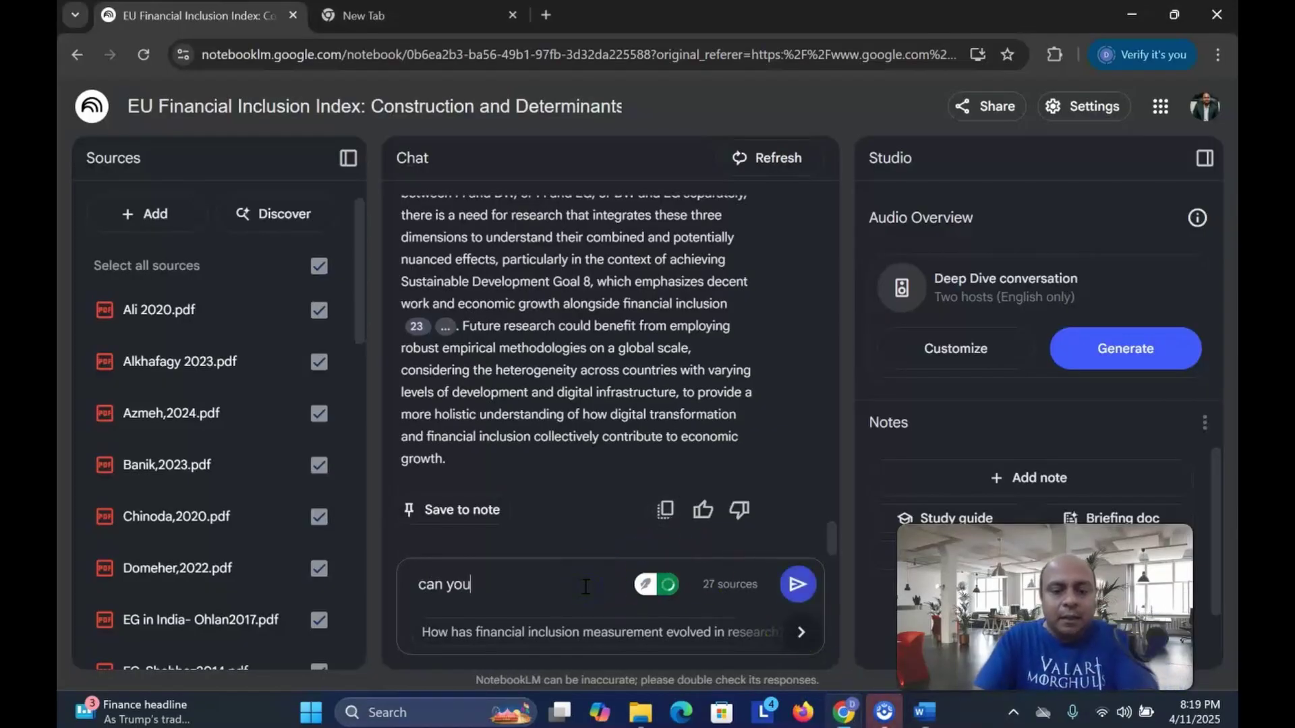
pyautogui.write(' add refer')
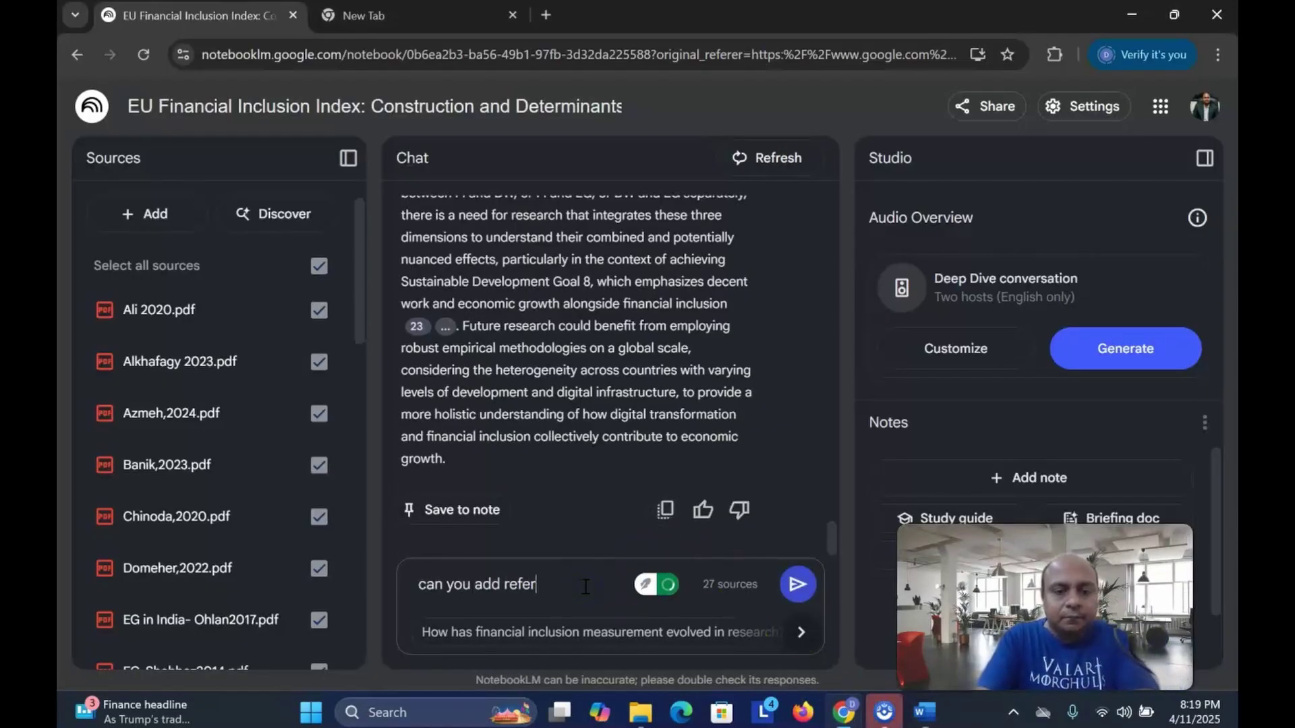
pyautogui.write('enes ')
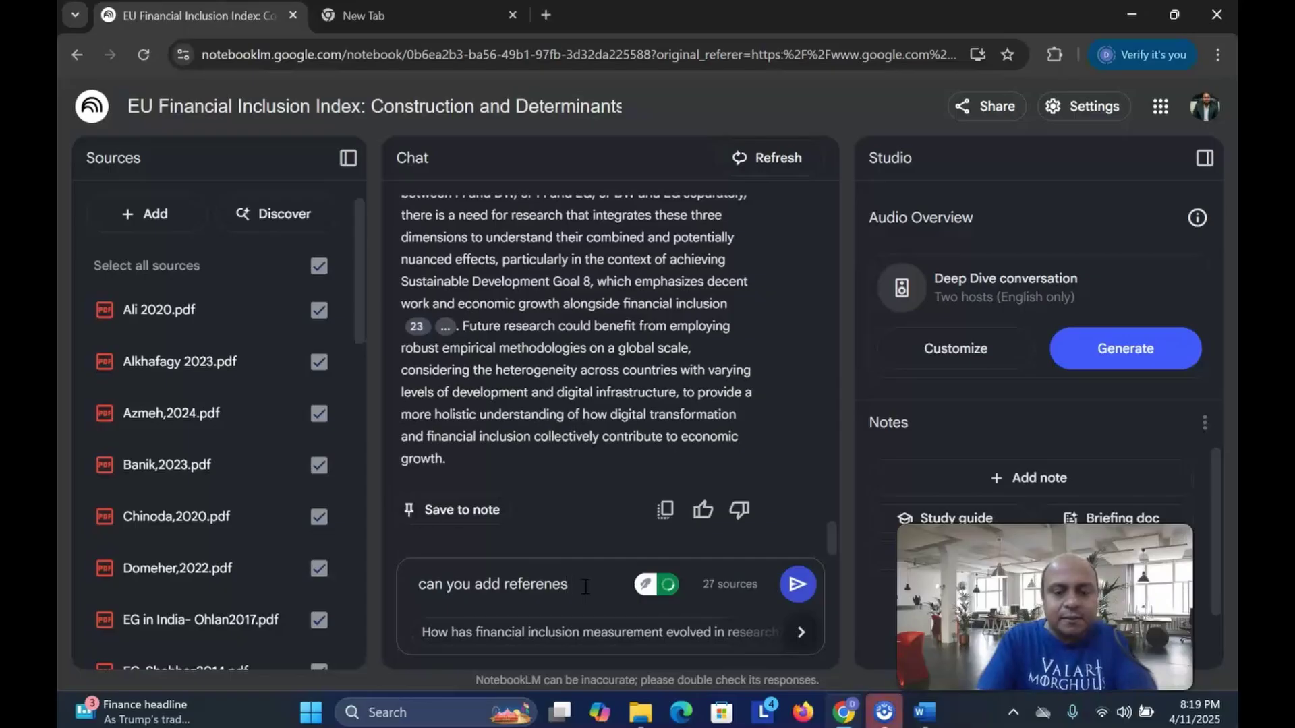
pyautogui.write('inside the')
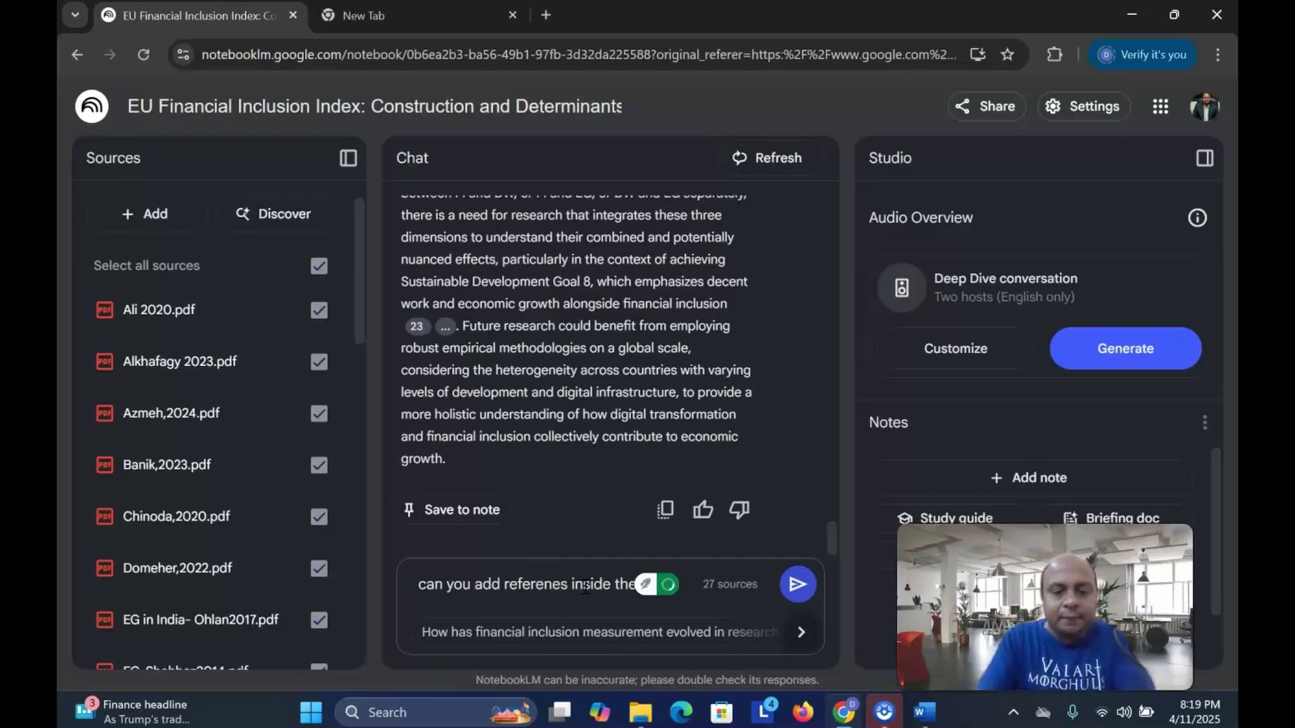
pyautogui.write(' wiritng')
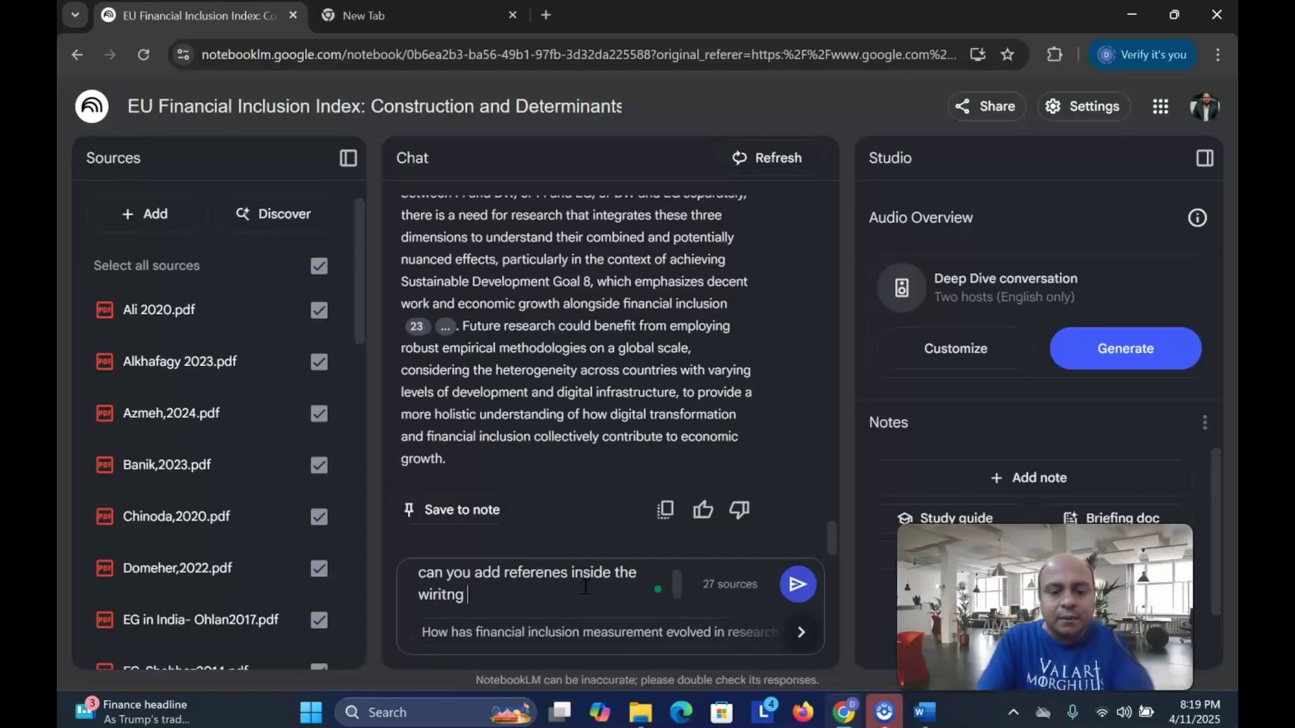
pyautogui.write(' using ap')
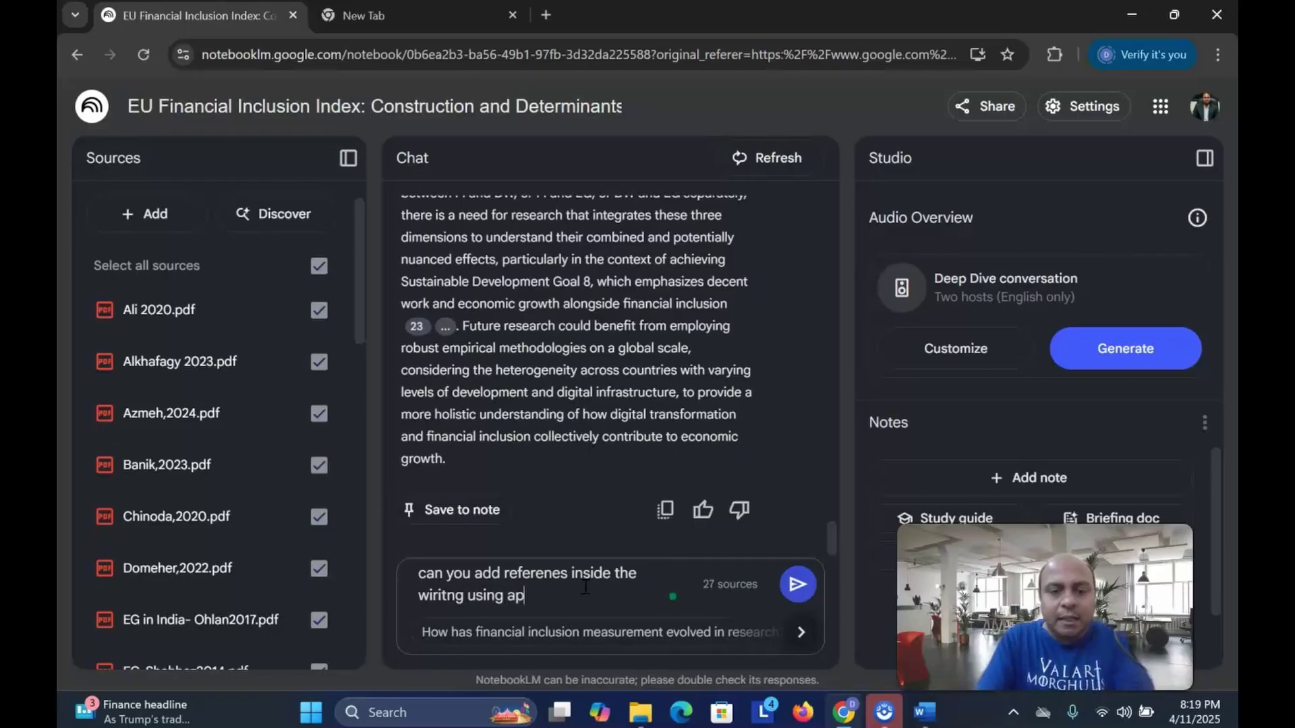
pyautogui.write('yle')
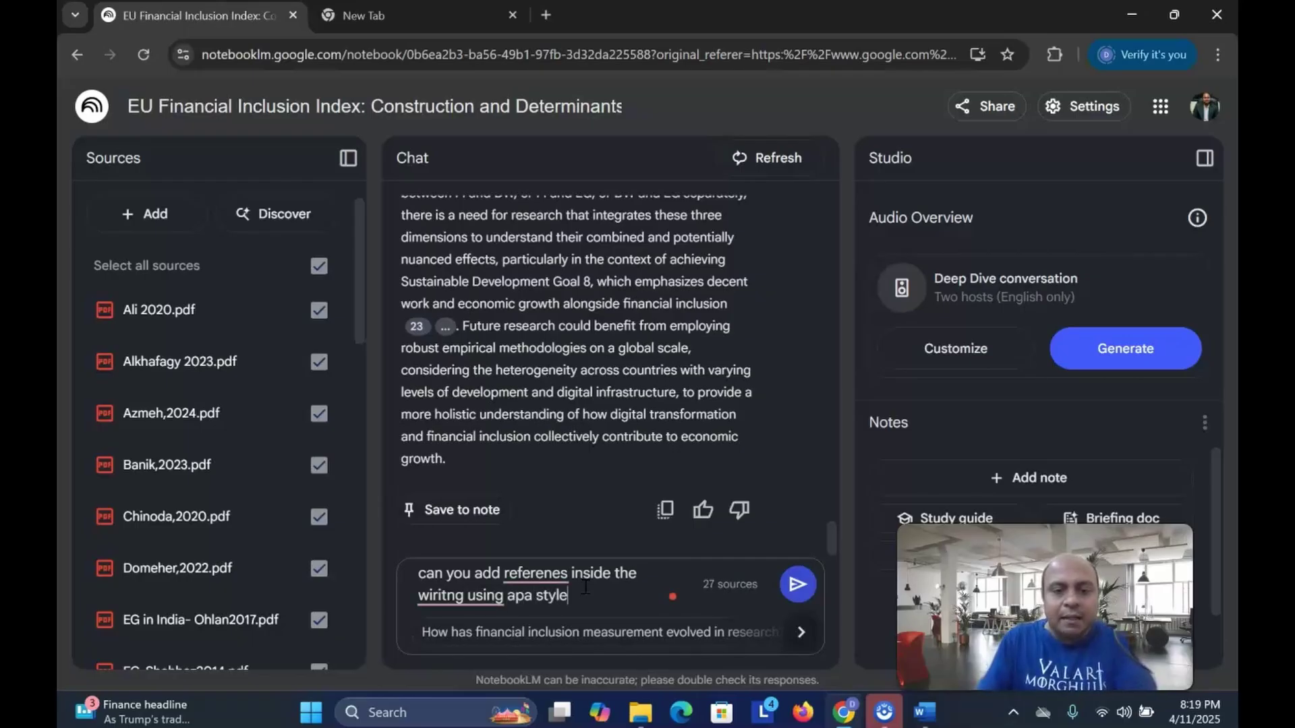
pyautogui.click(796, 586)
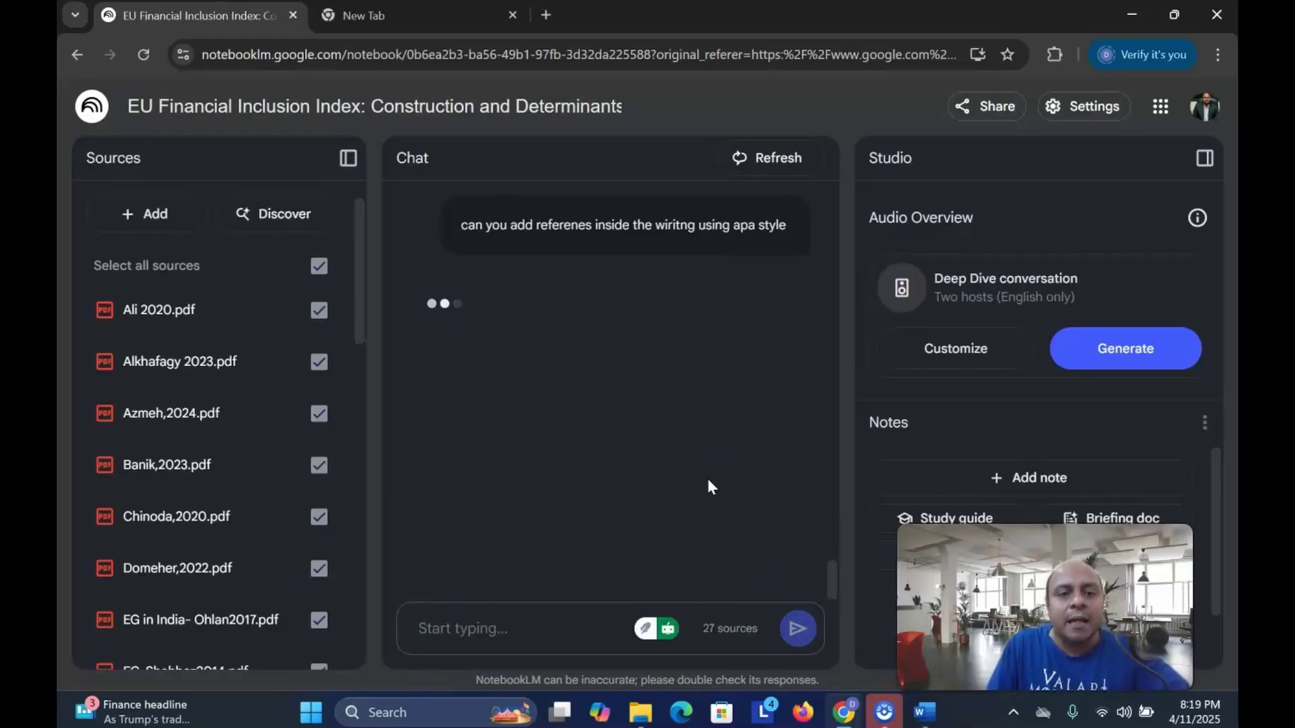
# Copy the rewritten review containing in-text citations like [Ali et al., 2020]
pyautogui.scroll(-3, 702, 473)
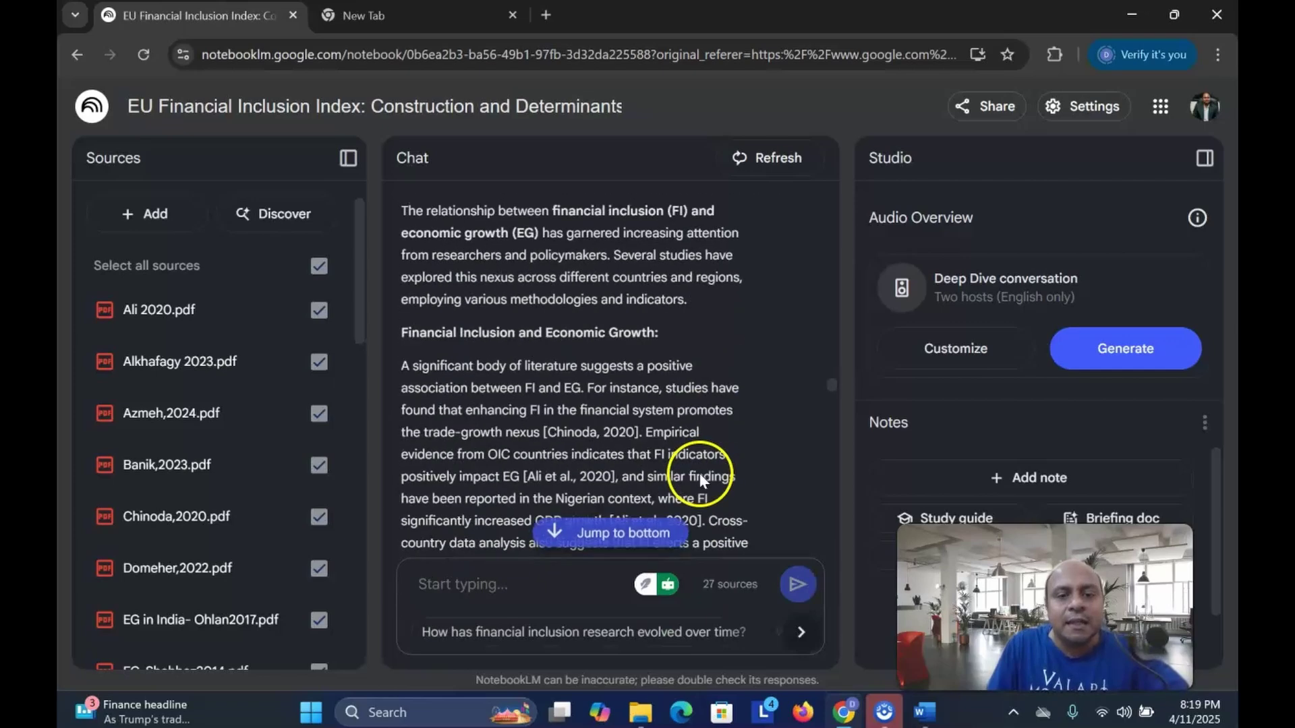
pyautogui.scroll(-3, 705, 463)
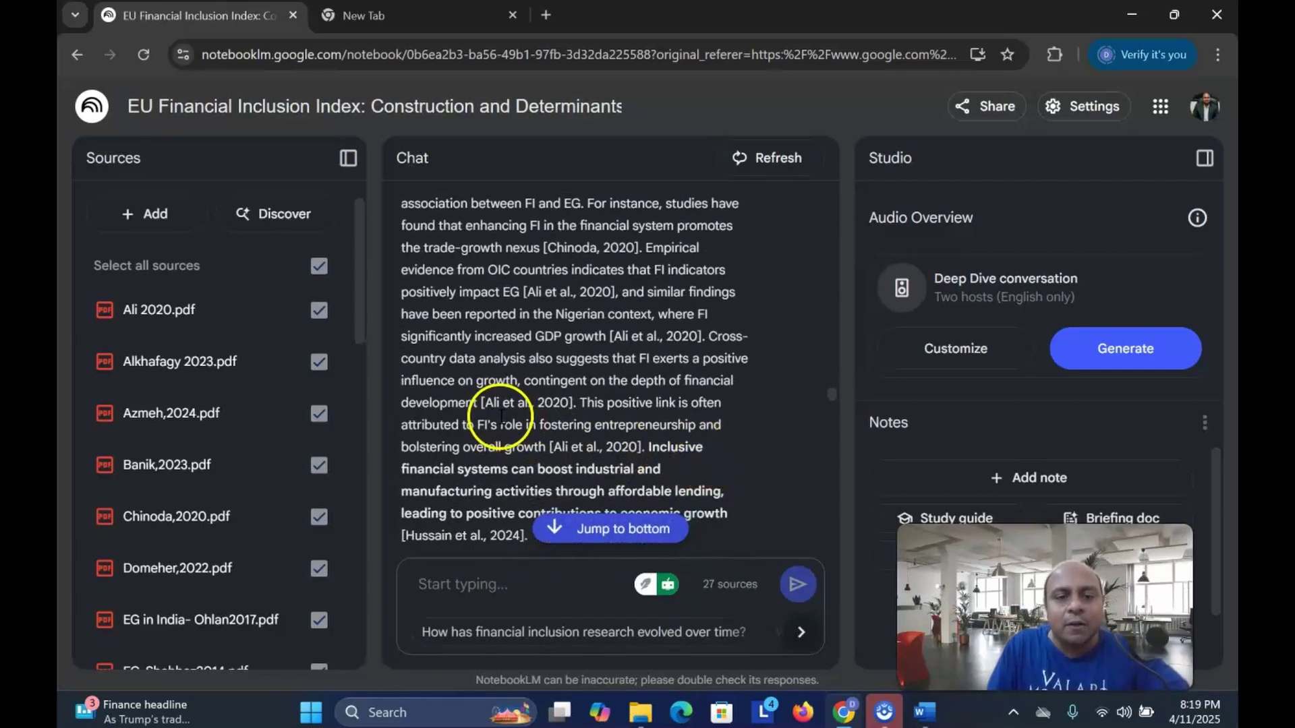
pyautogui.scroll(-3, 568, 410)
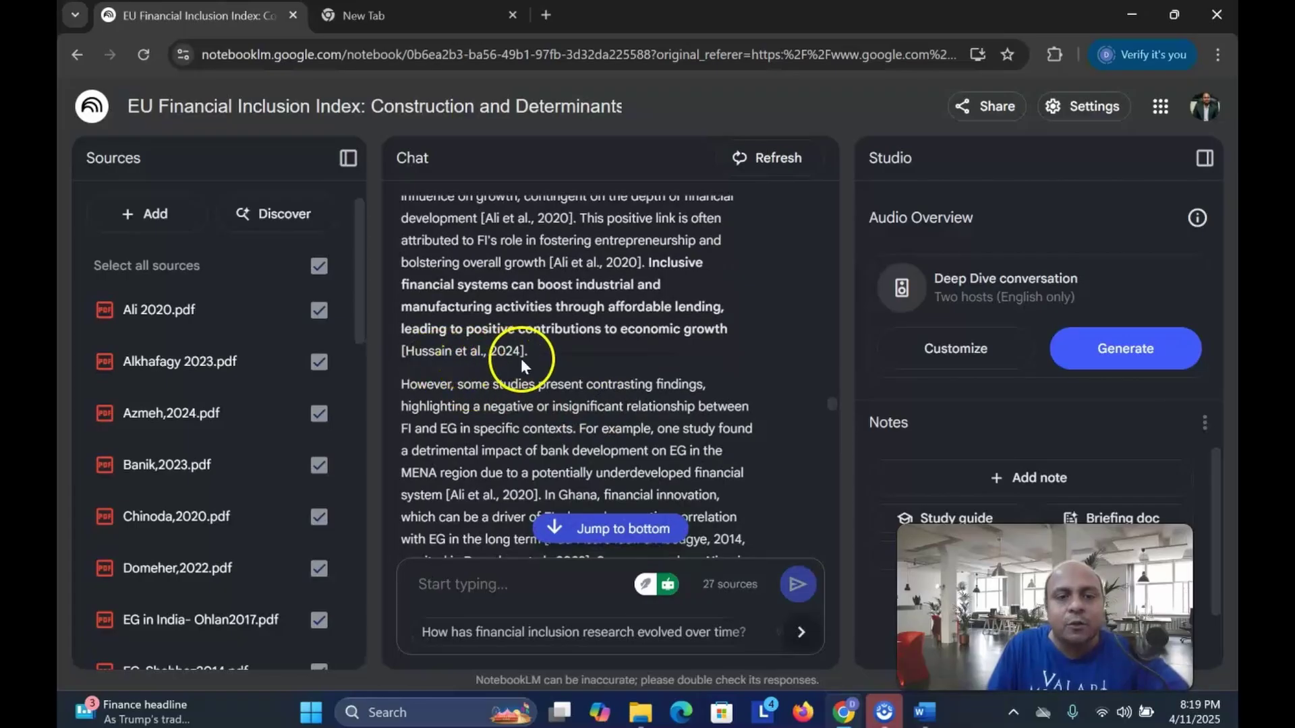
pyautogui.scroll(-5, 667, 405)
pyautogui.scroll(-10, 702, 419)
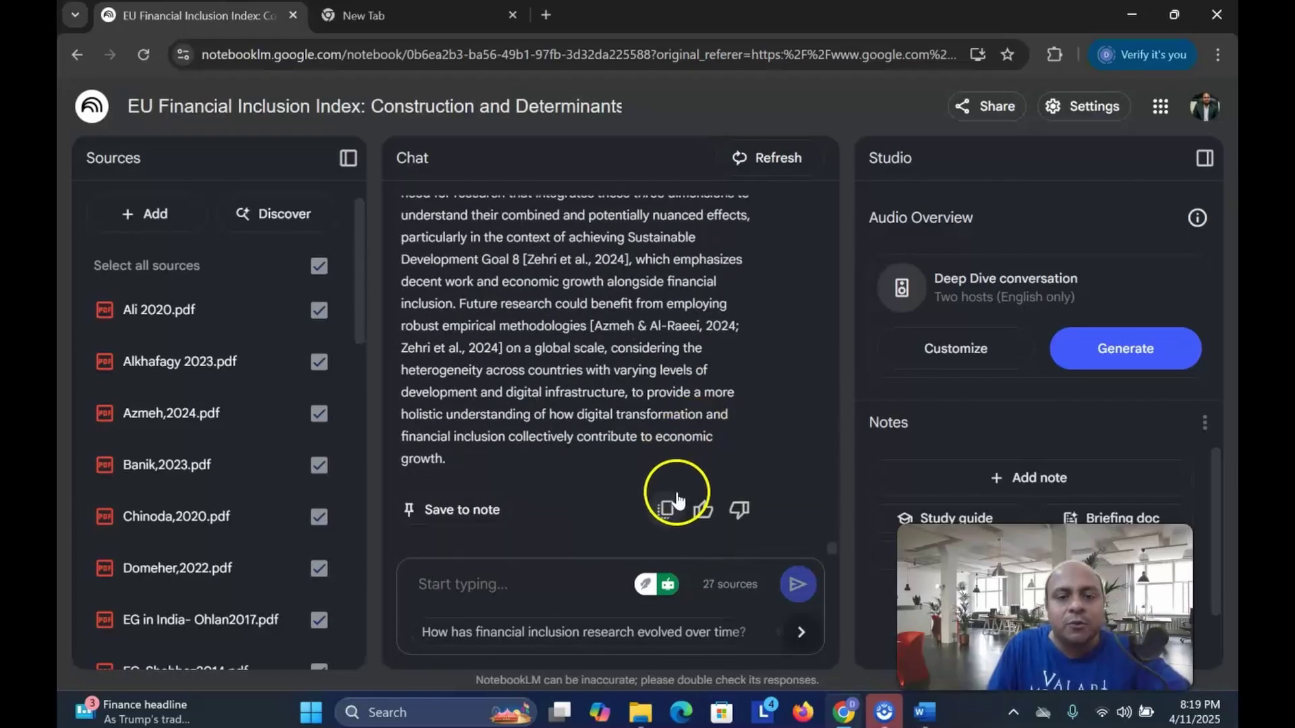
pyautogui.click(665, 510)
# Paste the cited review after a page break, growing Document1 to 2062 words over 5 pages
pyautogui.click(924, 712)
pyautogui.scroll(-20, 535, 463)
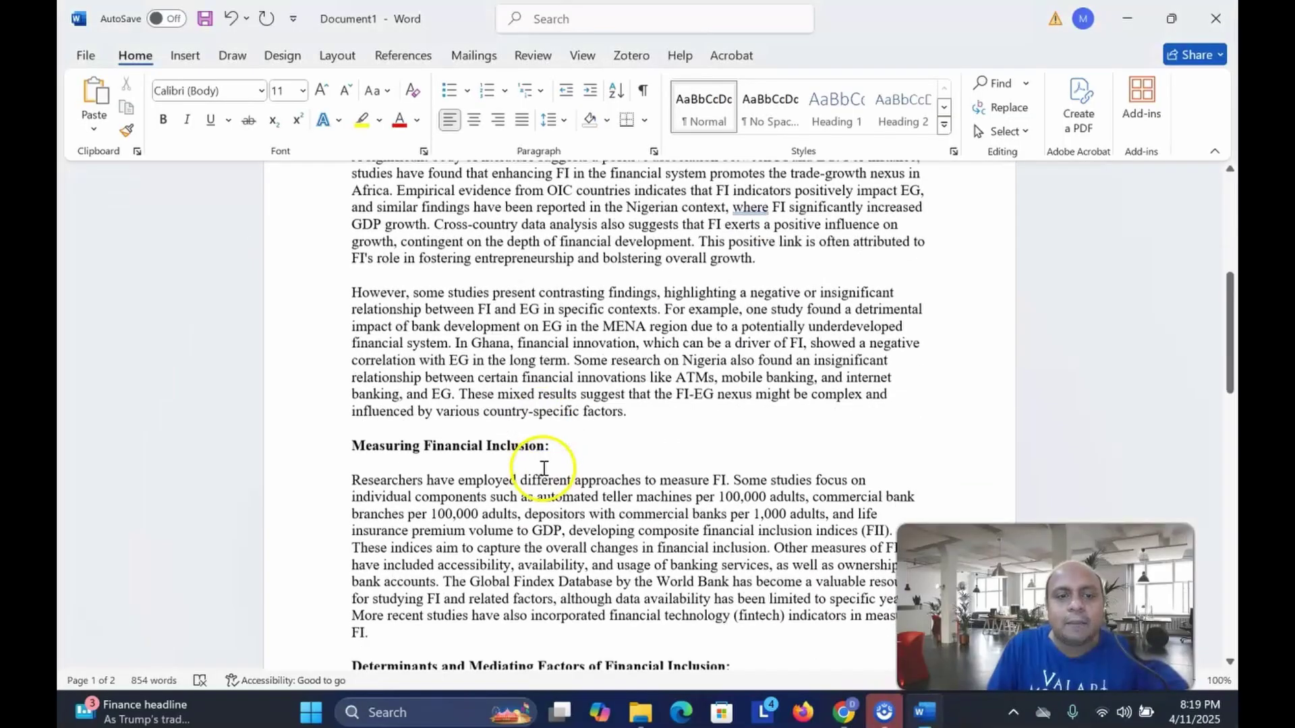
pyautogui.click(478, 518)
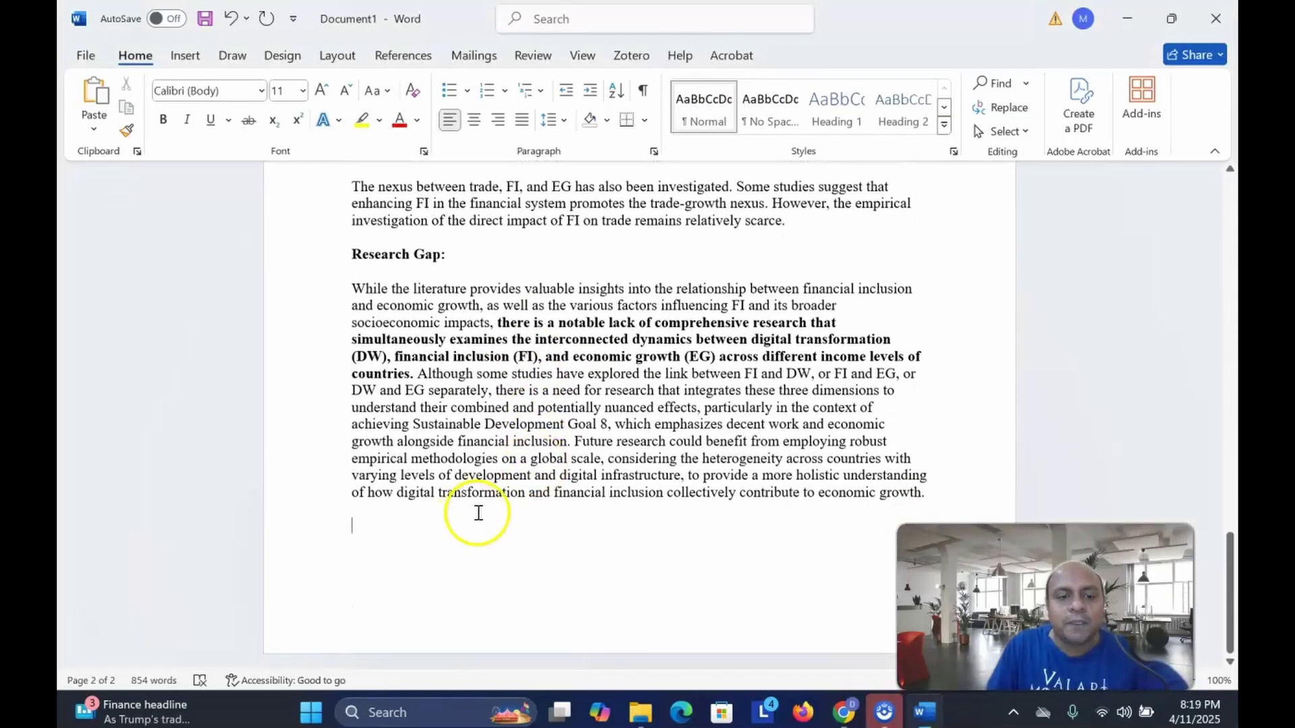
pyautogui.hotkey('ctrl', 'Return')
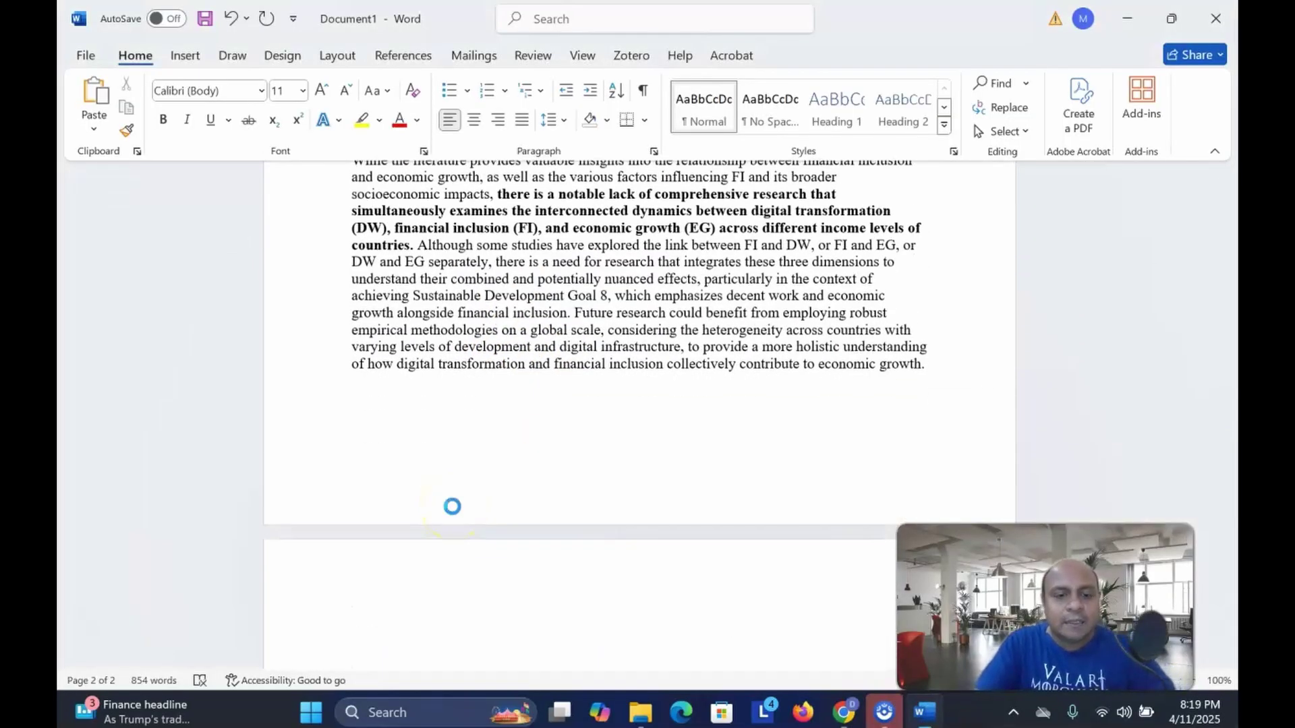
pyautogui.hotkey('ctrl', 'v')
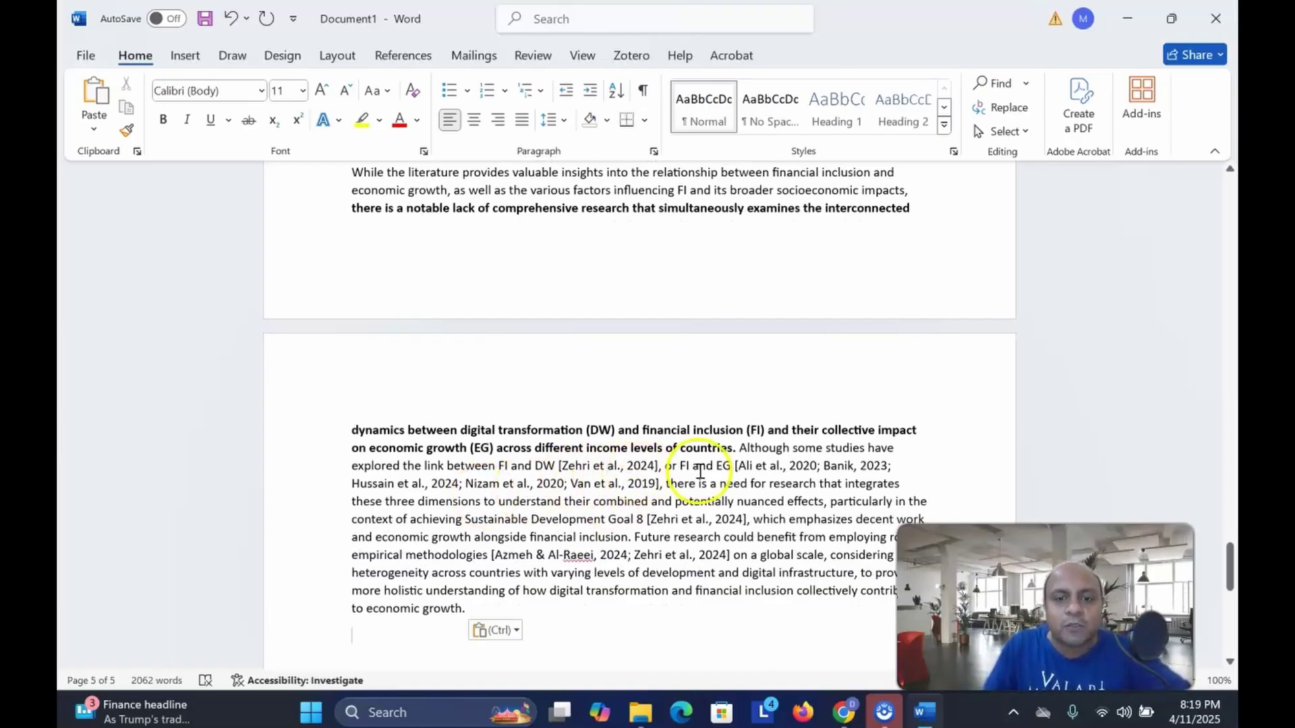
pyautogui.scroll(5, 814, 470)
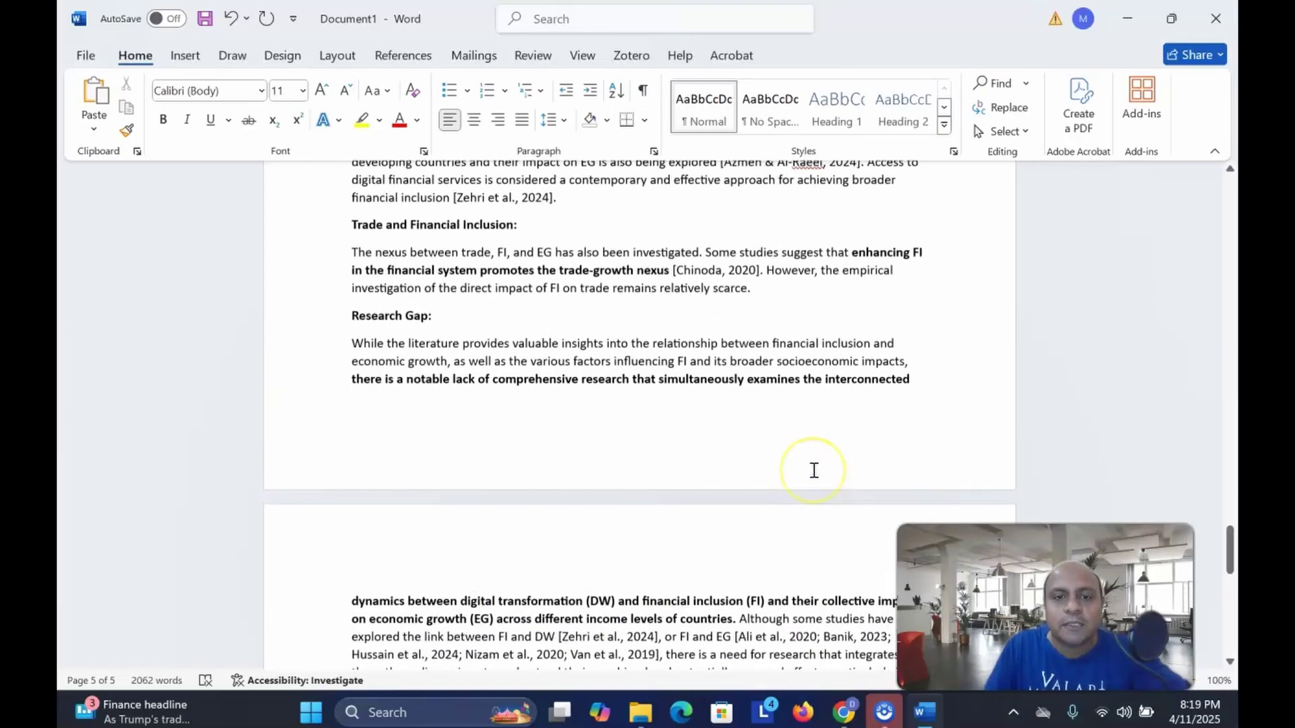
pyautogui.scroll(2, 814, 470)
pyautogui.scroll(4, 814, 470)
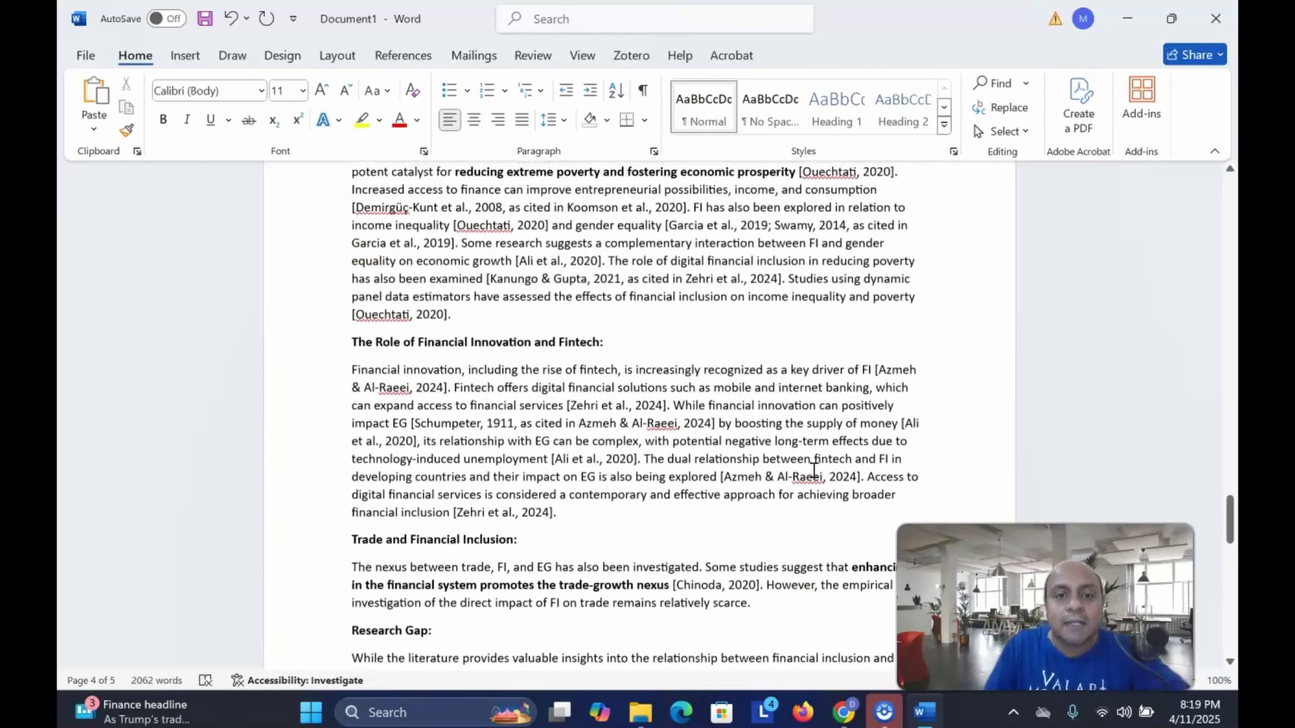
pyautogui.scroll(3, 814, 470)
pyautogui.scroll(3, 814, 470)
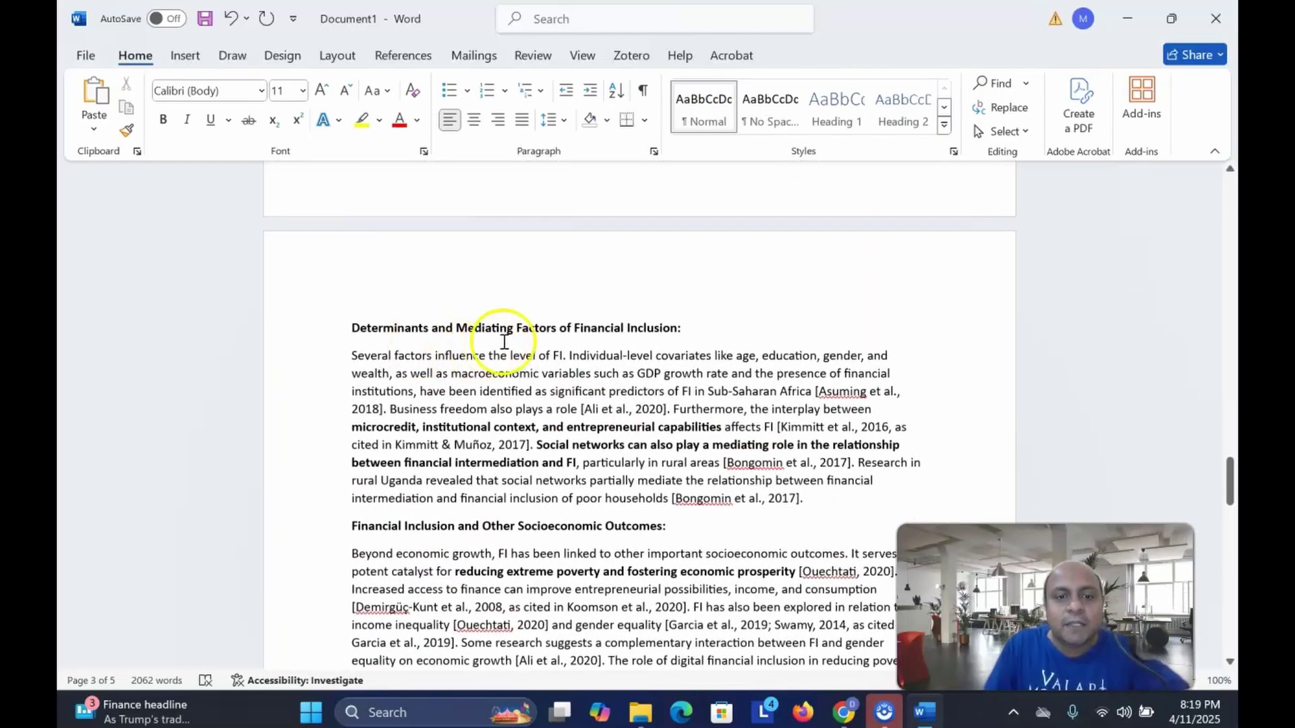
pyautogui.scroll(-4, 631, 349)
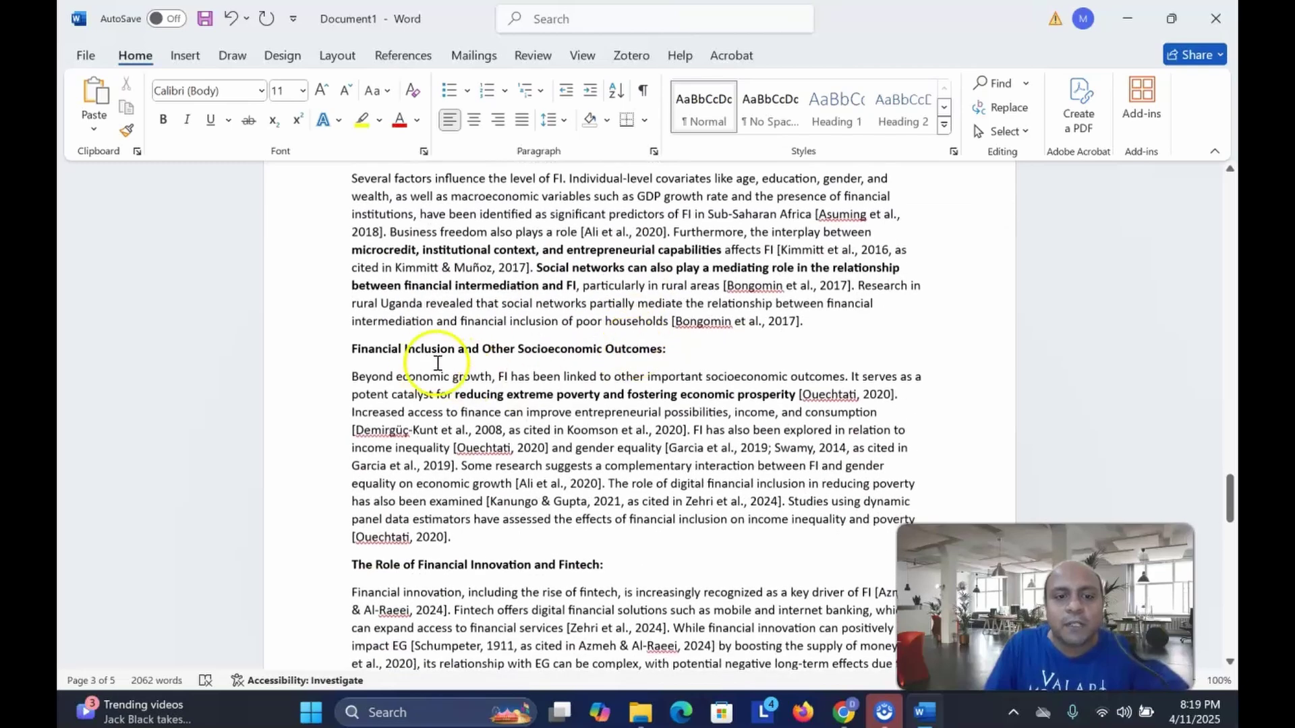
pyautogui.scroll(-5, 593, 353)
pyautogui.scroll(-1, 608, 375)
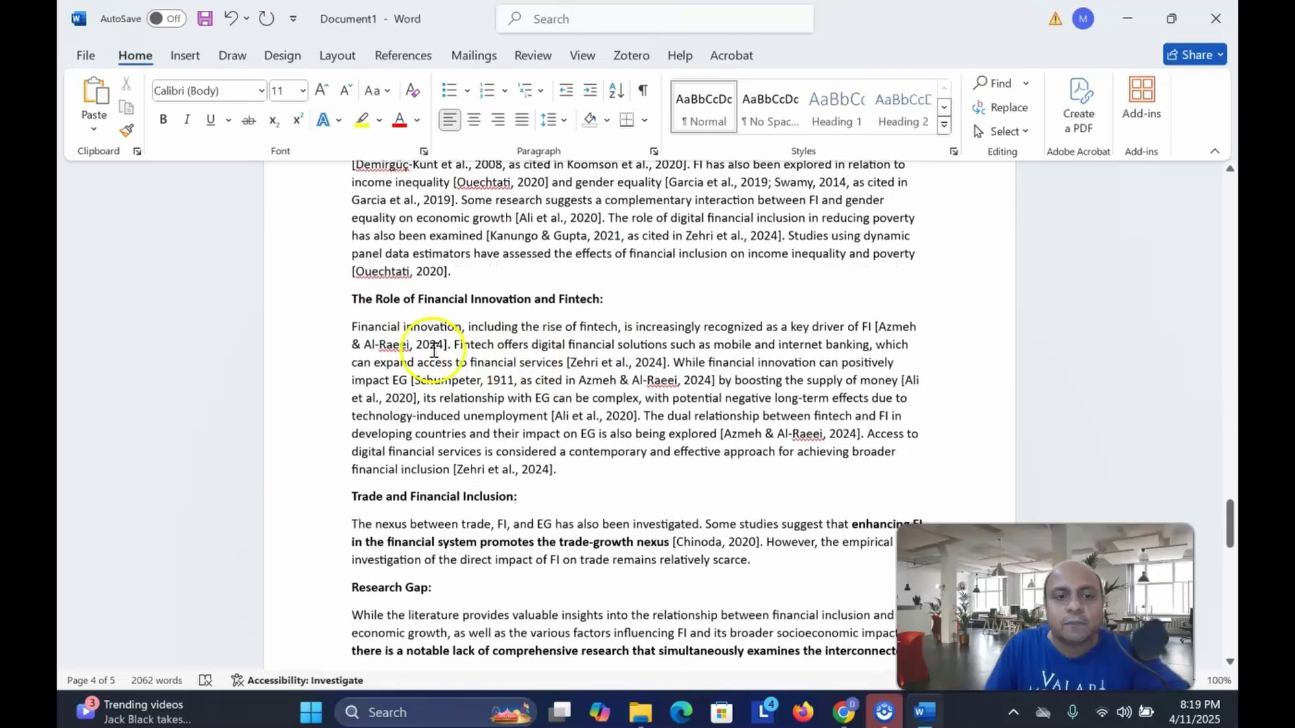
pyautogui.scroll(-6, 594, 321)
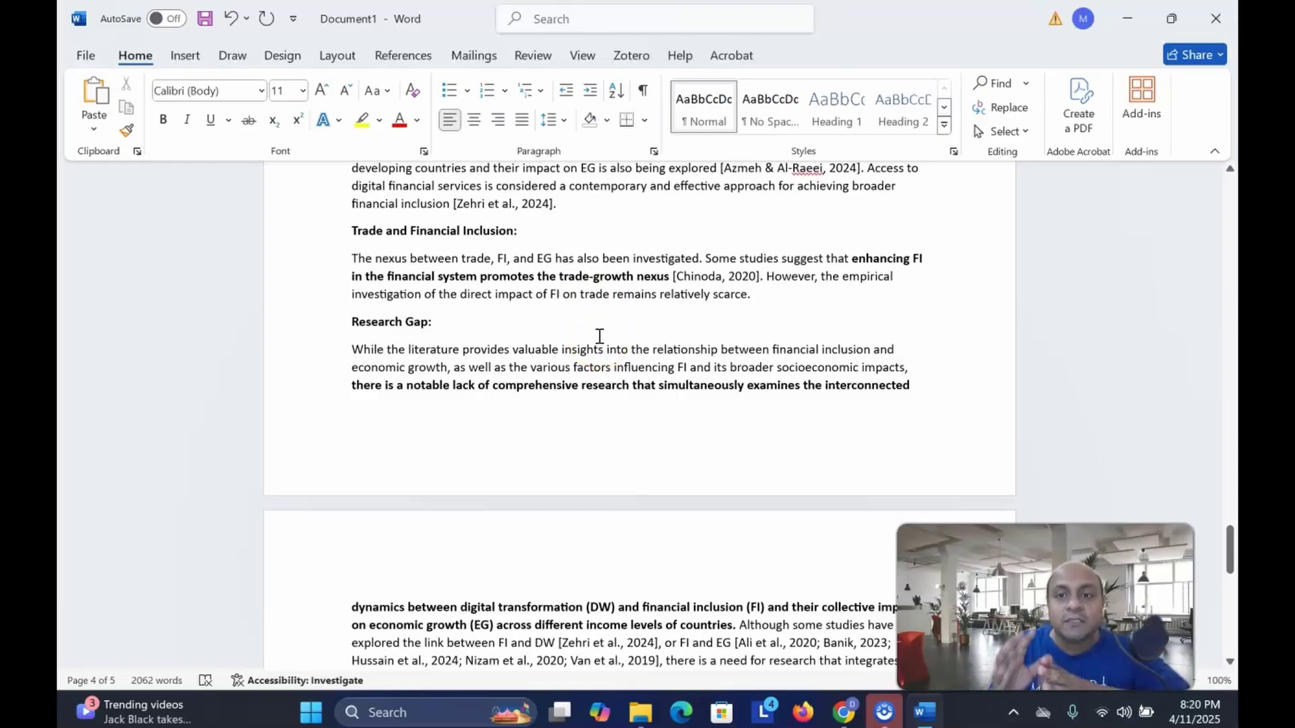
pyautogui.scroll(-2, 598, 335)
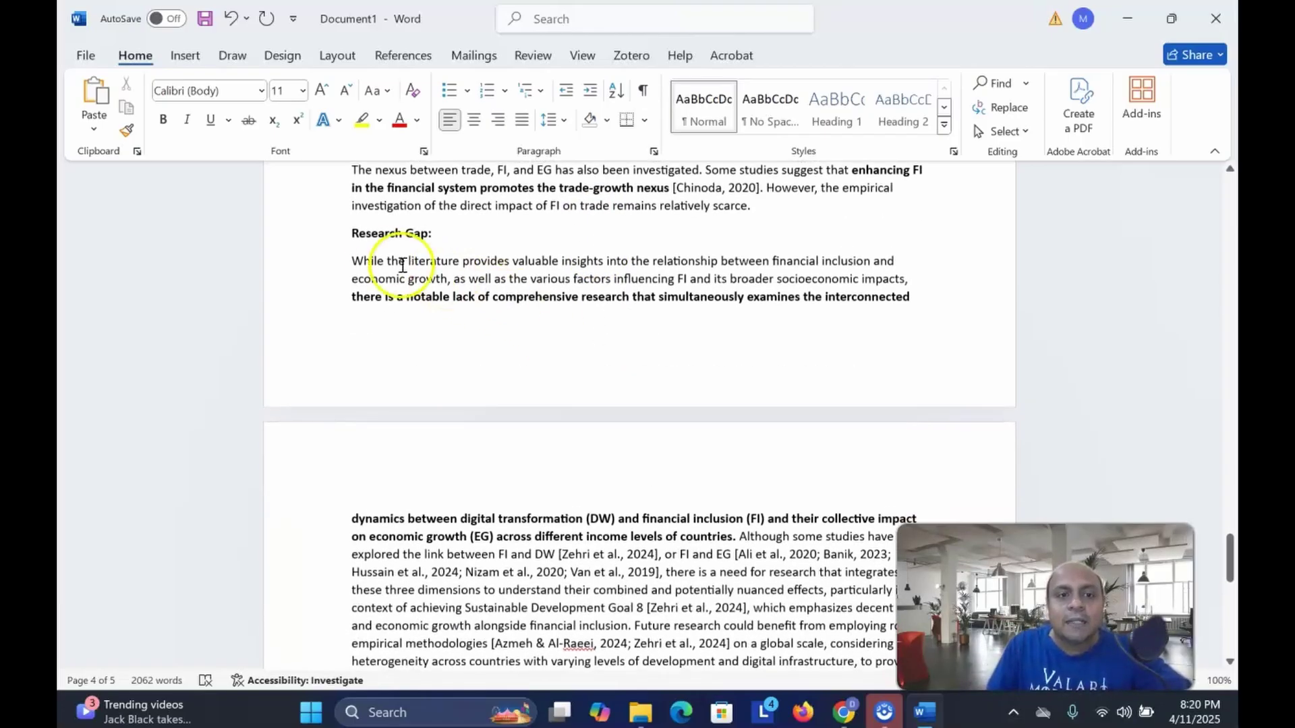
pyautogui.hotkey('ctrl', 'v')
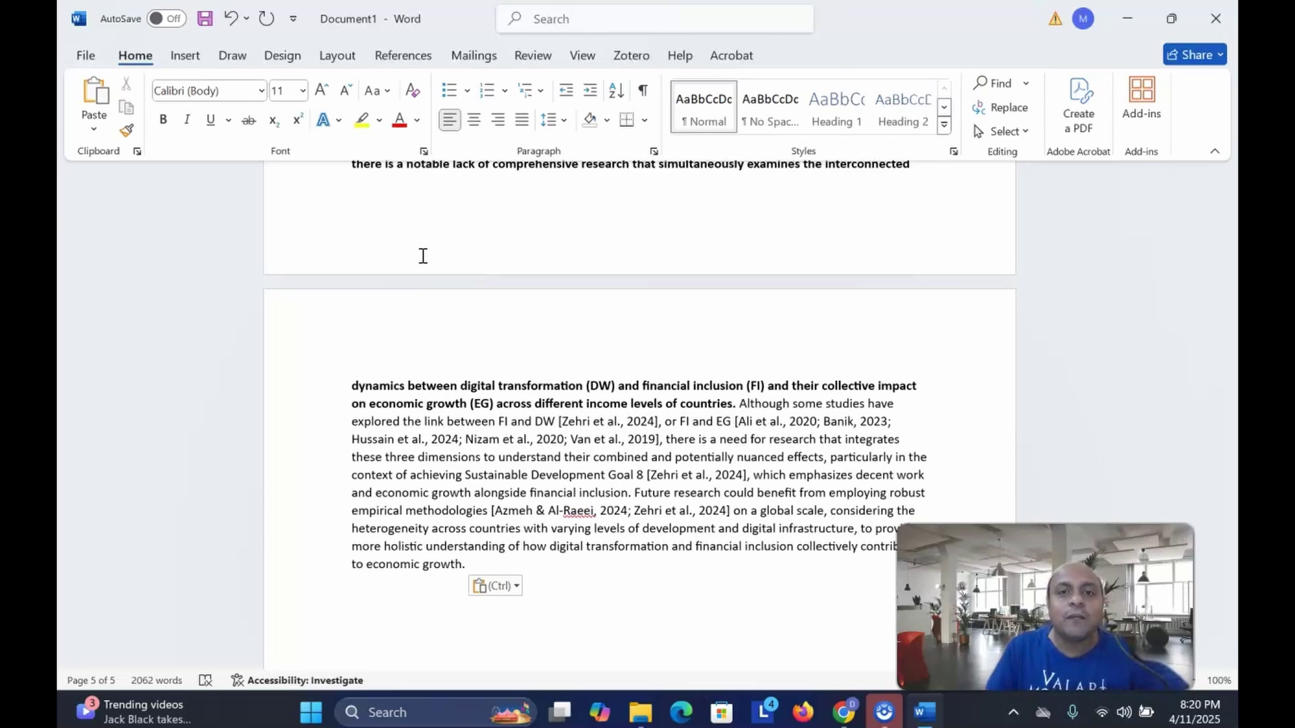
pyautogui.scroll(2, 462, 327)
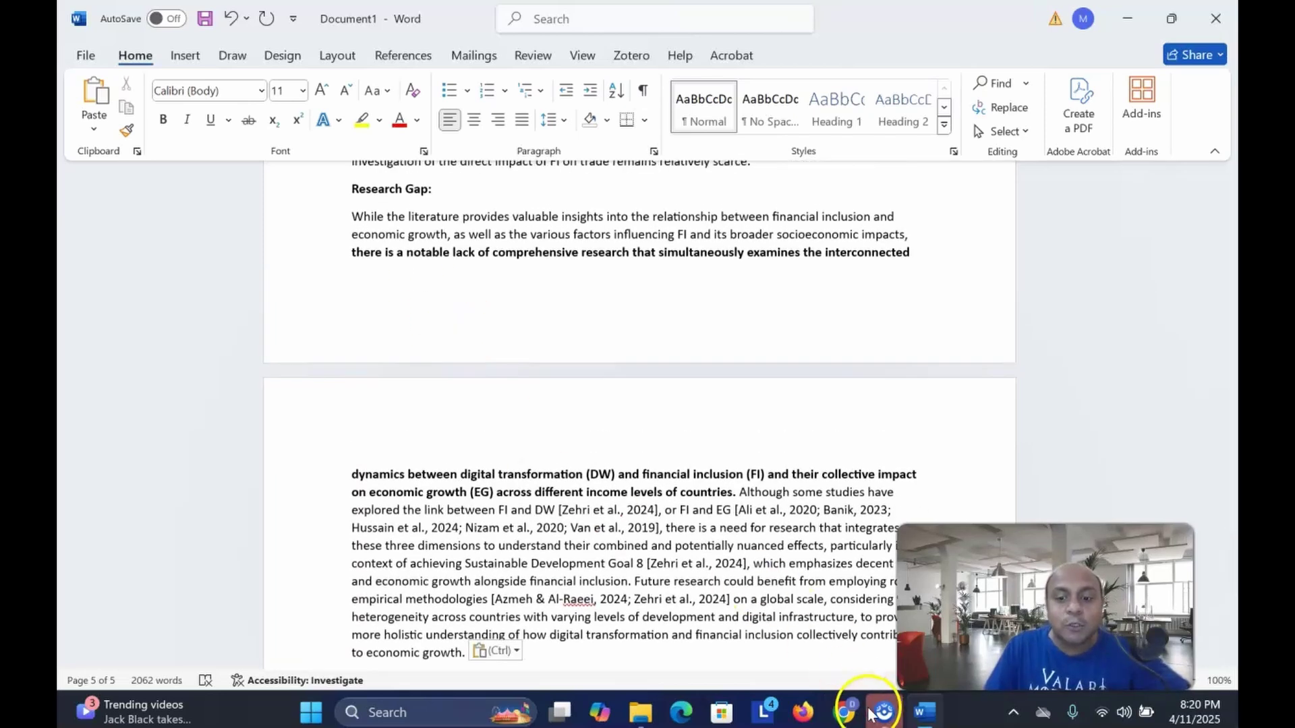
# Return to NotebookLM and scroll to the cited answer's digital transformation research gap
pyautogui.click(847, 712)
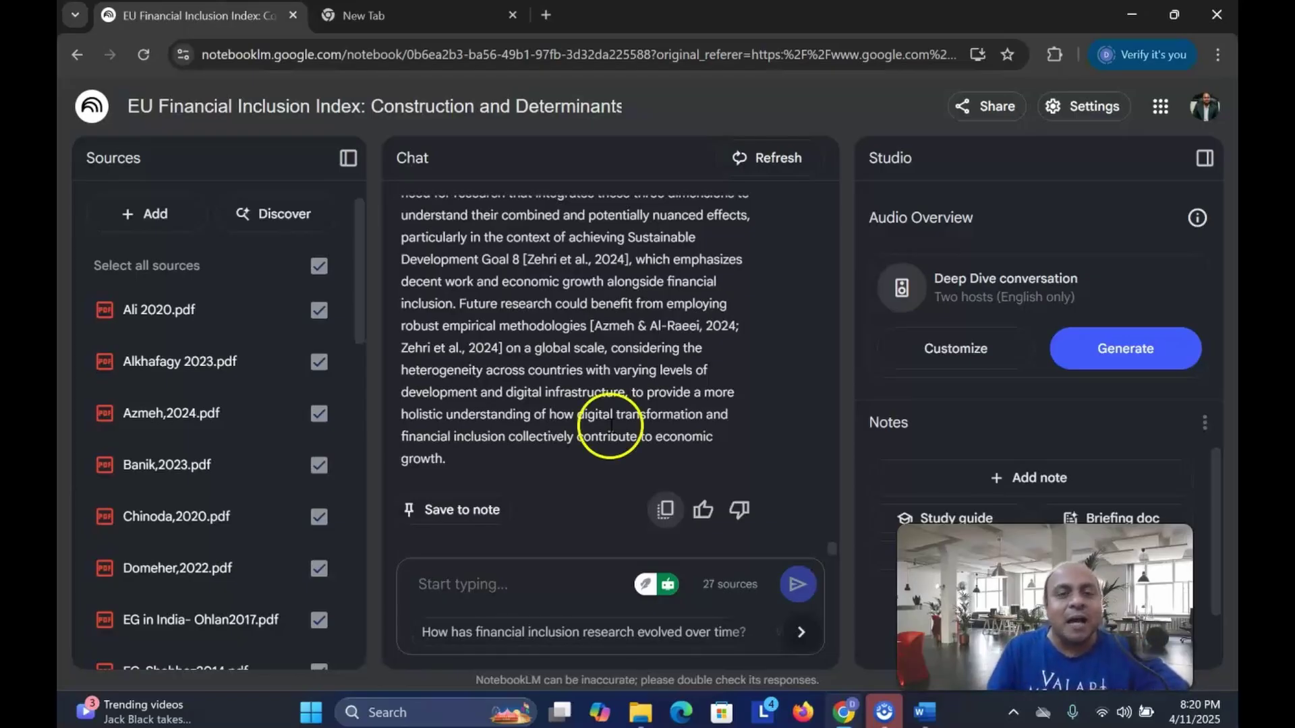
pyautogui.scroll(2, 646, 398)
pyautogui.scroll(8, 646, 398)
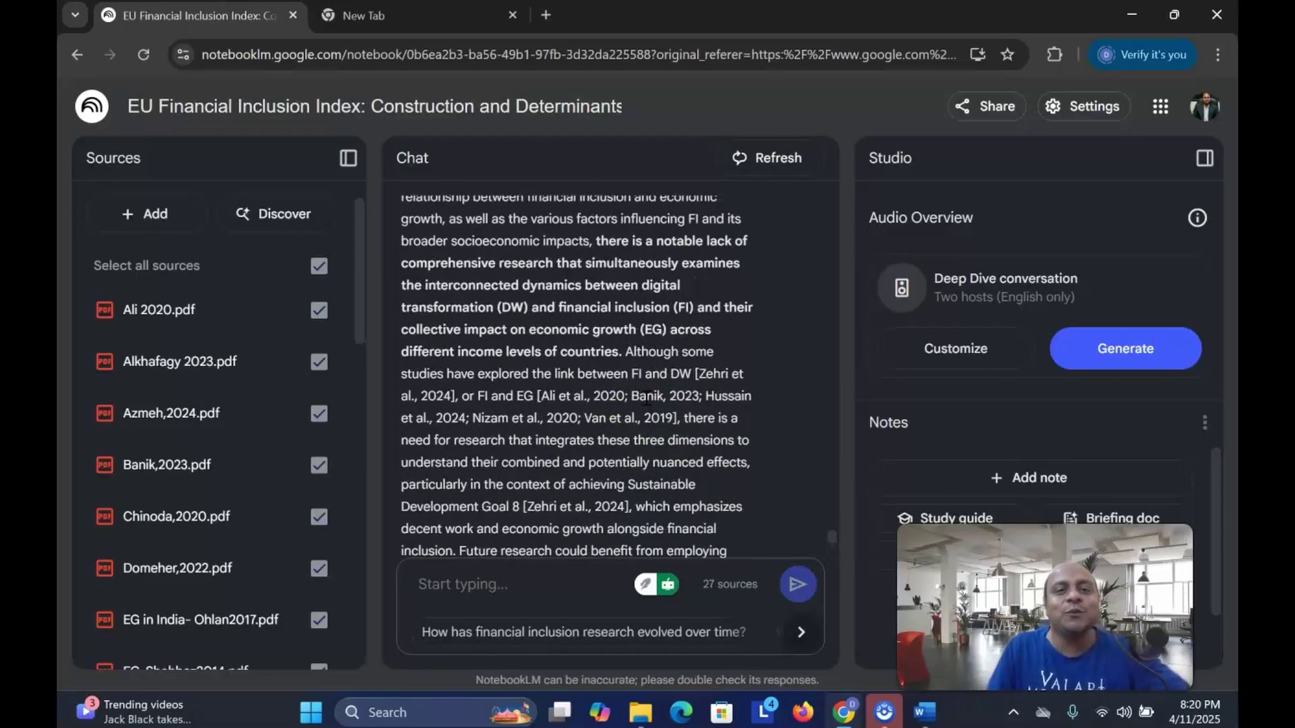